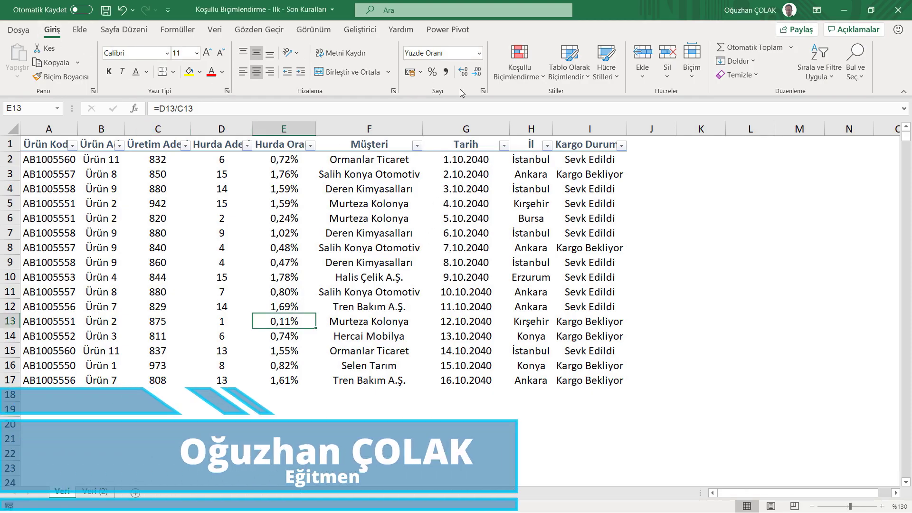
# Duplicate rows 11–17 of the sales table into rows 18–24.
pyautogui.click(528, 76)
pyautogui.moveTo(551, 128)
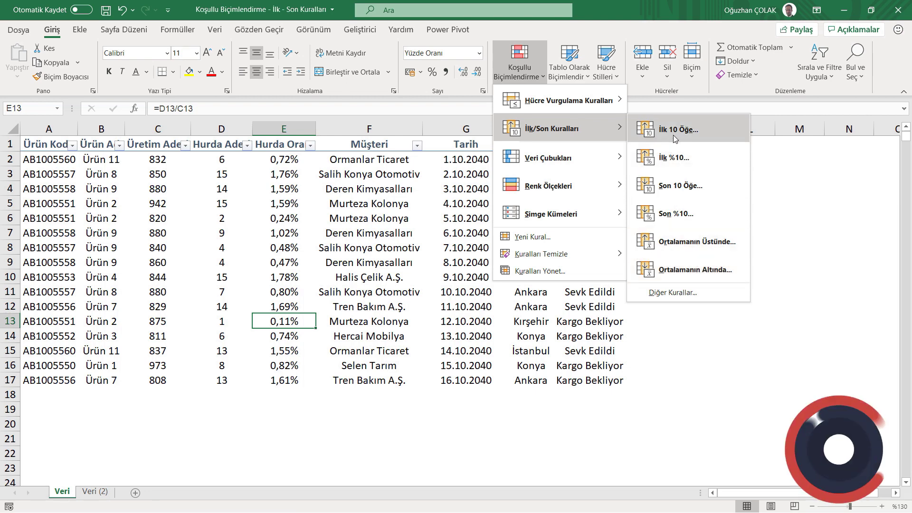
pyautogui.click(233, 243)
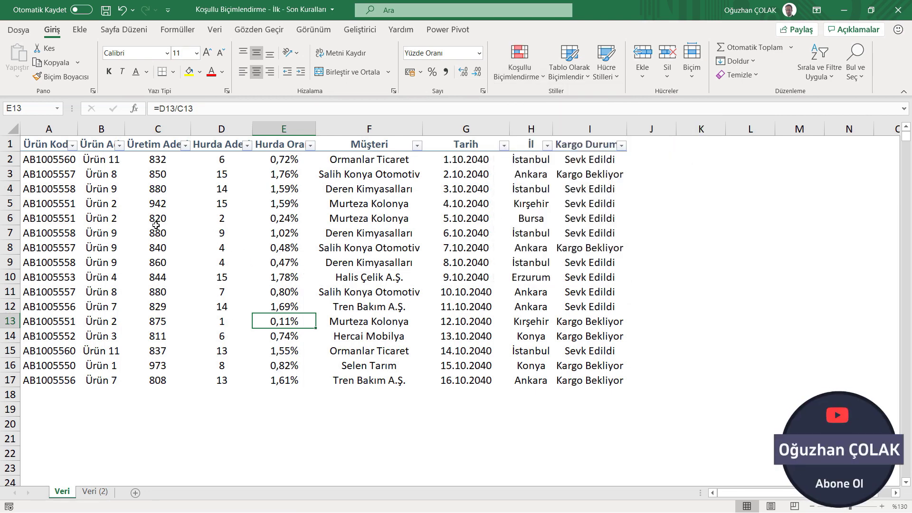
pyautogui.moveTo(154, 156); pyautogui.dragTo(158, 382)
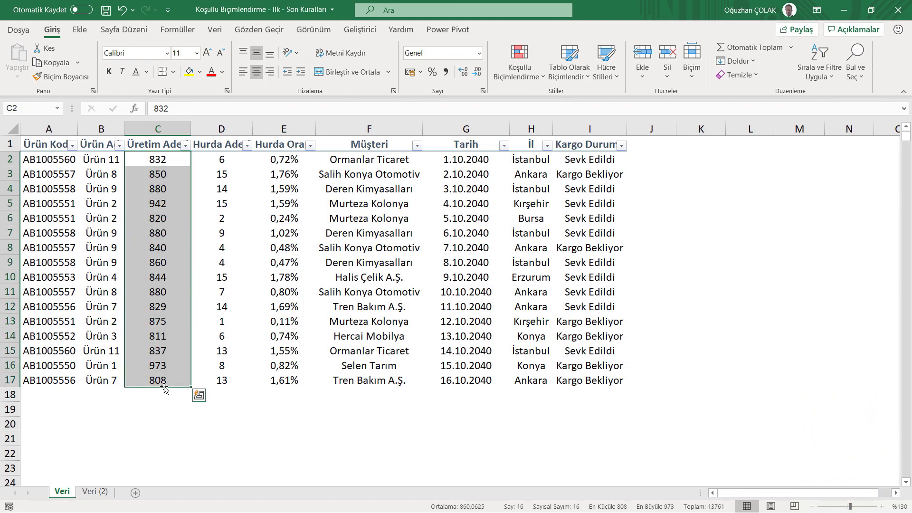
pyautogui.moveTo(10, 292); pyautogui.dragTo(12, 384)
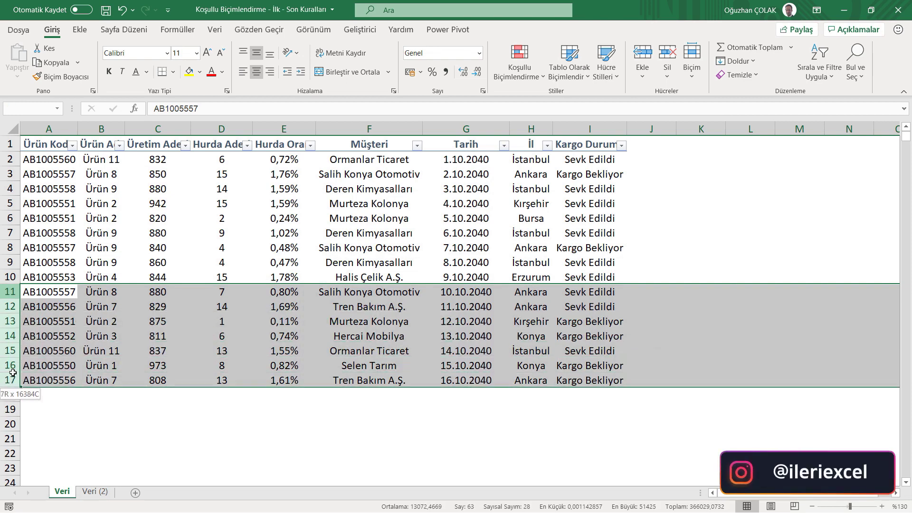
pyautogui.hotkey('ctrl', 'c')
pyautogui.click(11, 395)
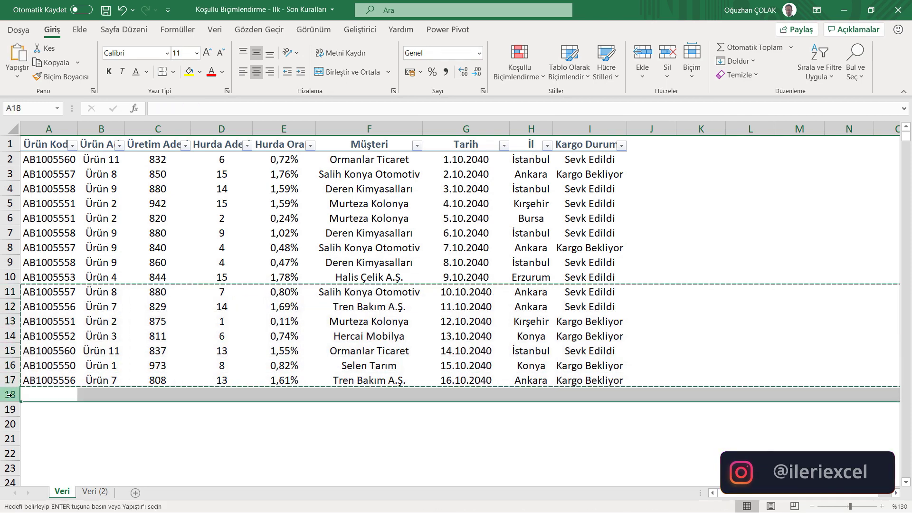
pyautogui.hotkey('ctrl', 'v')
pyautogui.click(178, 288)
pyautogui.press('Escape')
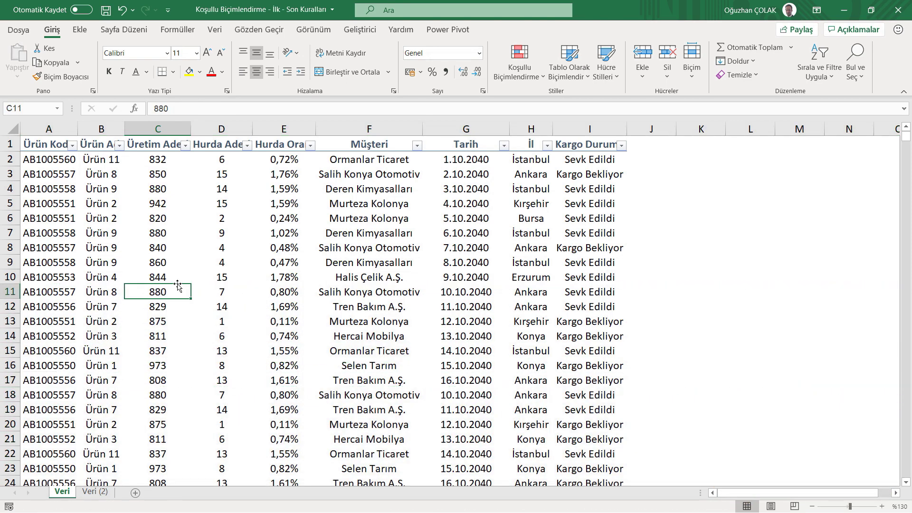
# Select the quantity values C2:C24 and bring up Conditional Formatting.
pyautogui.moveTo(156, 159); pyautogui.dragTo(163, 432)
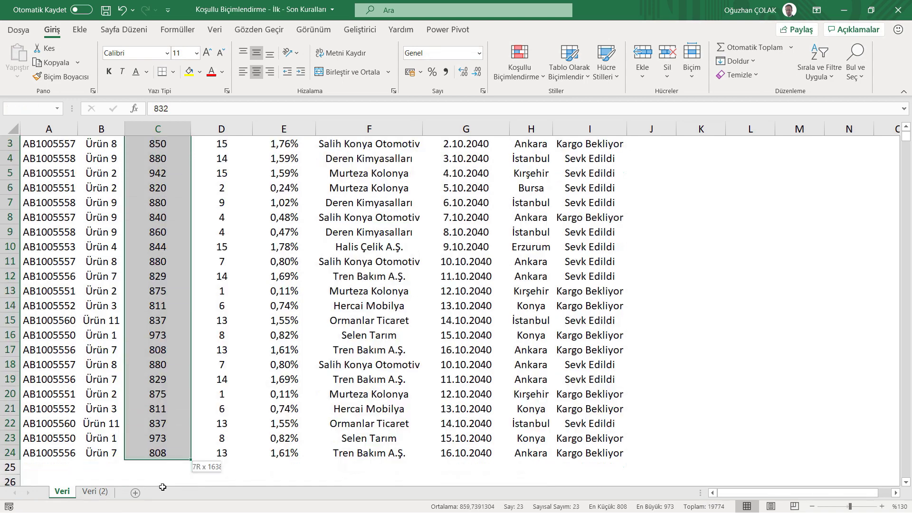
pyautogui.moveTo(163, 433); pyautogui.dragTo(163, 454)
pyautogui.scroll(1, 162, 418)
pyautogui.click(520, 67)
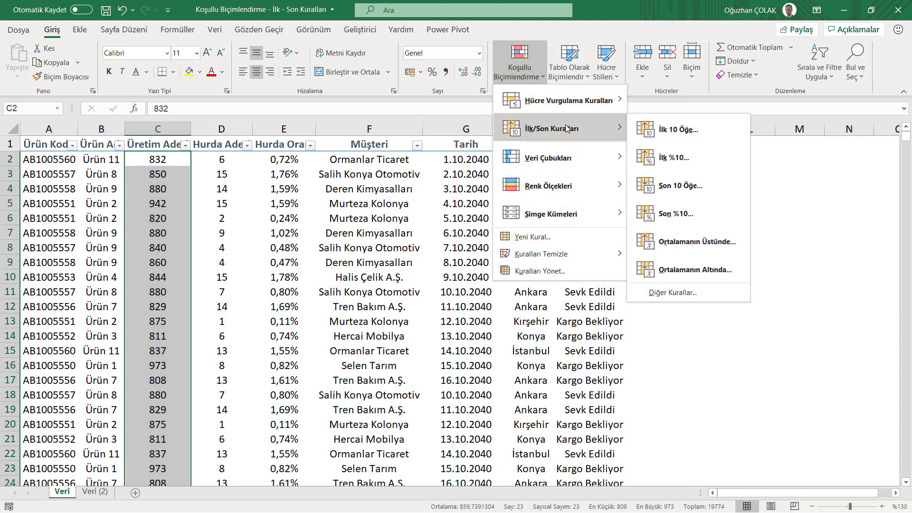
# Start a Top 10 Items rule for column C and set the item count to 8.
pyautogui.click(670, 129)
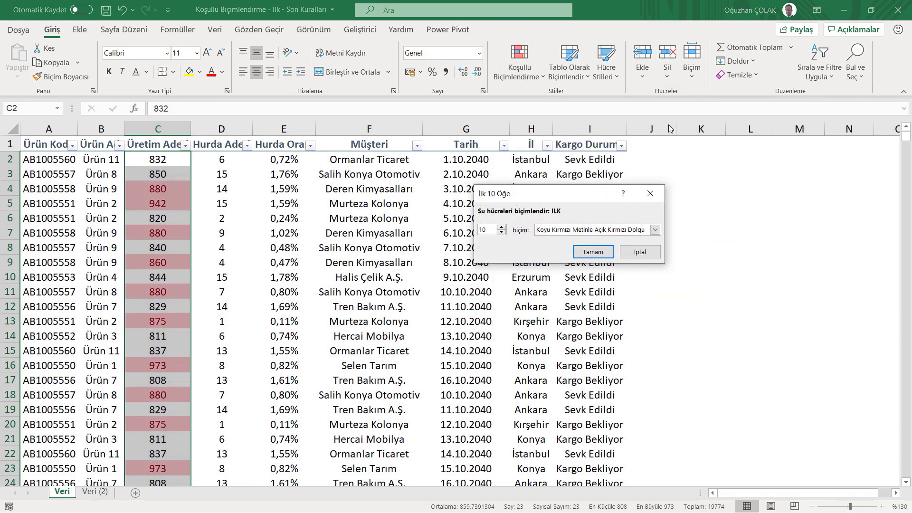
pyautogui.click(503, 228)
pyautogui.click(503, 228)
pyautogui.click(502, 227)
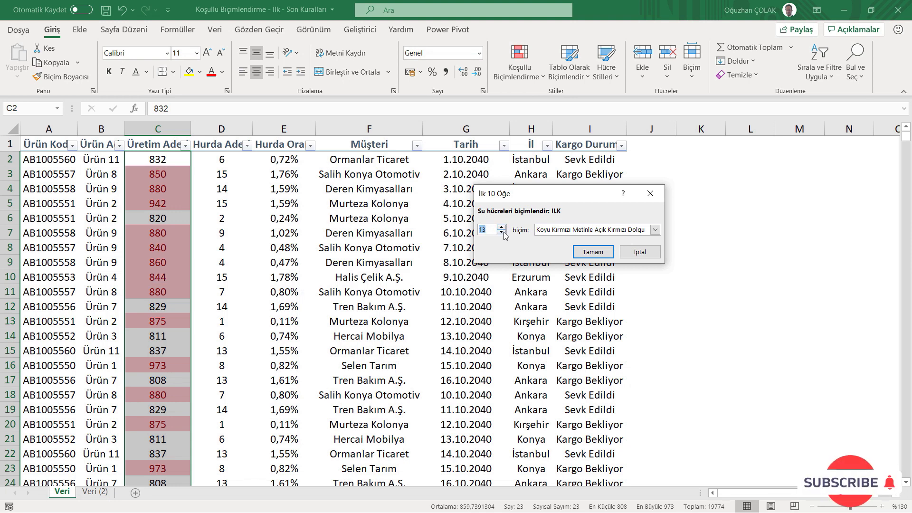
pyautogui.click(502, 232)
pyautogui.click(501, 232)
pyautogui.click(502, 232)
pyautogui.click(502, 232)
pyautogui.click(502, 232)
pyautogui.click(501, 233)
pyautogui.click(502, 232)
pyautogui.click(501, 232)
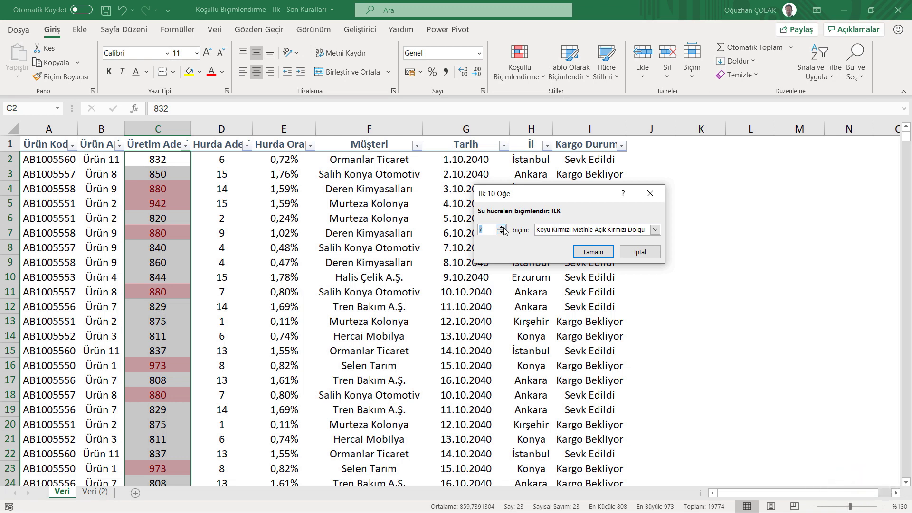
pyautogui.click(502, 227)
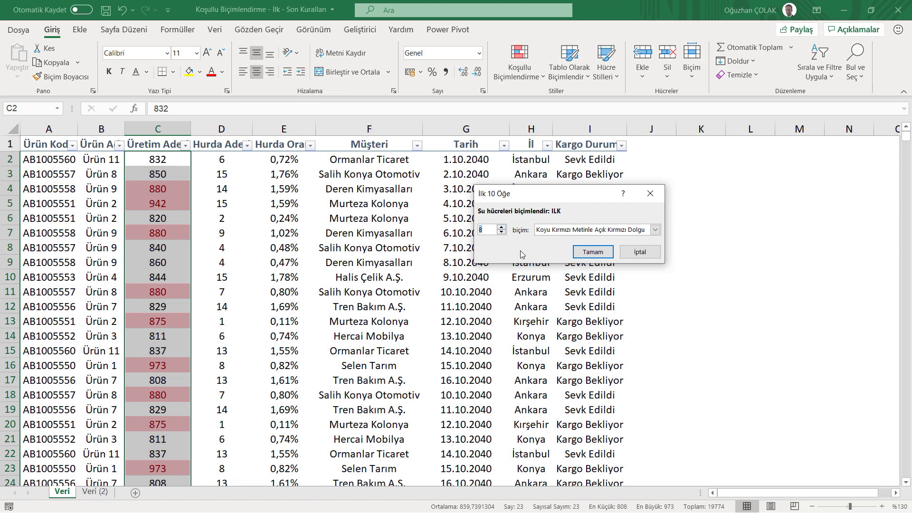
# Choose Custom Format as the highlight for the top-8 rule.
pyautogui.click(656, 230)
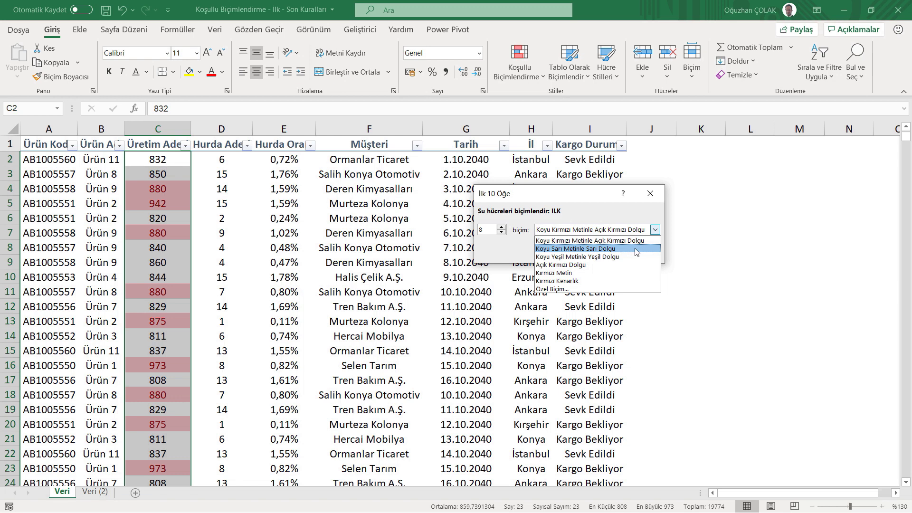
pyautogui.click(612, 289)
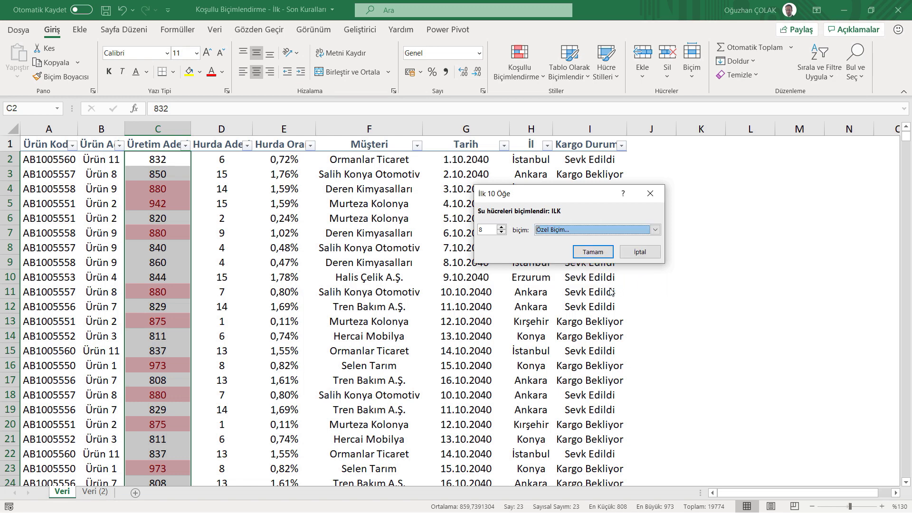
pyautogui.click(456, 87)
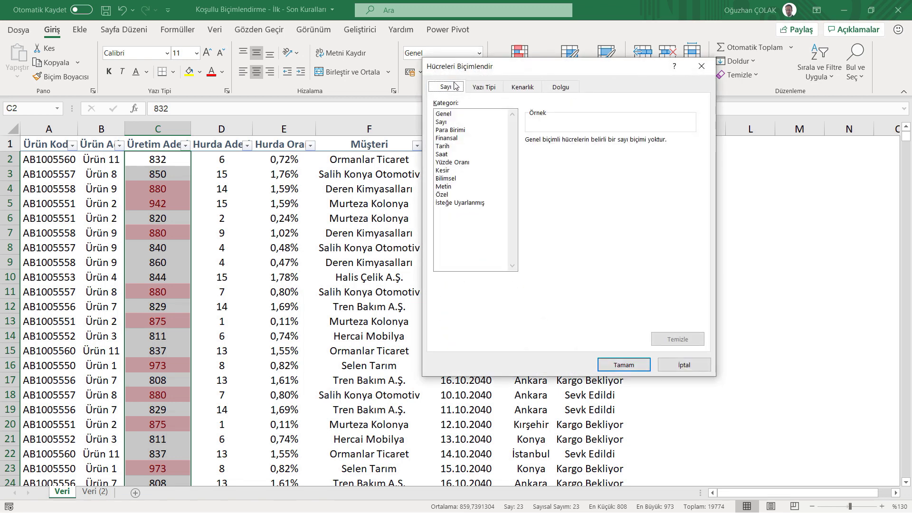
# Format the top 8 quantities as bold italic currency with light green fill, and apply.
pyautogui.click(451, 132)
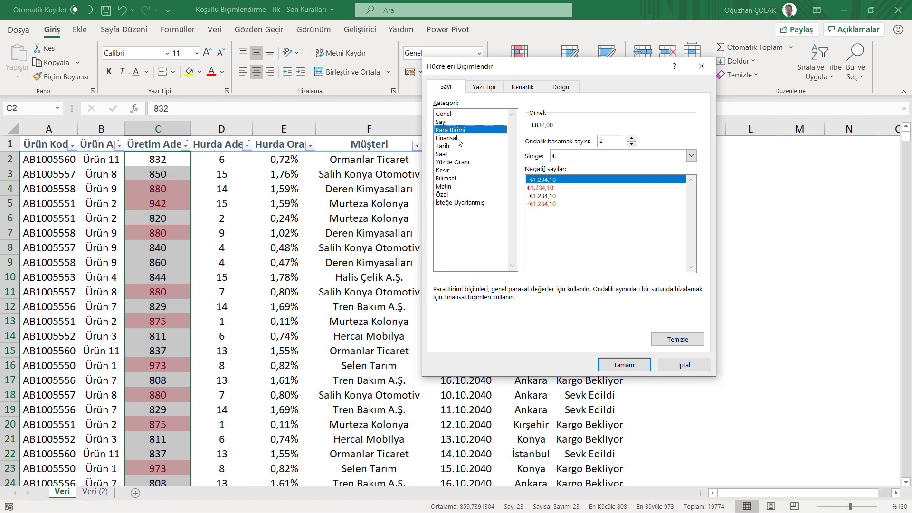
pyautogui.click(484, 87)
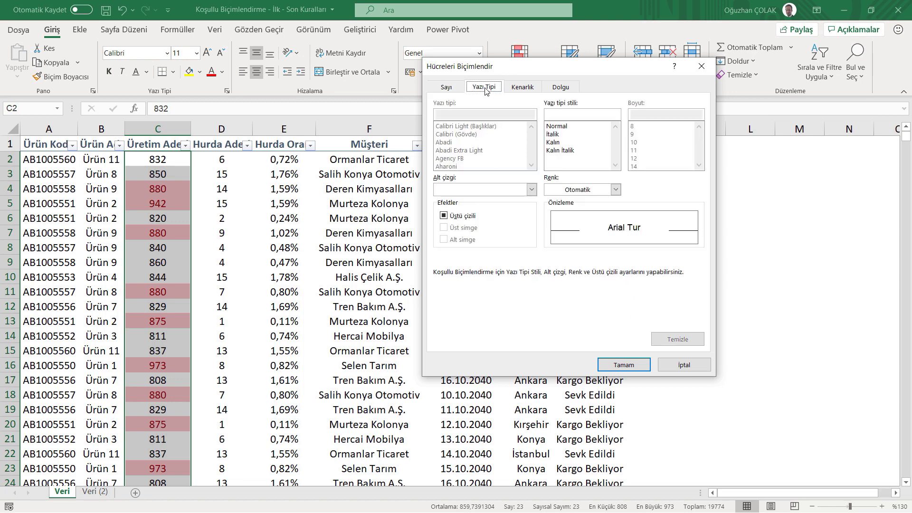
pyautogui.click(561, 150)
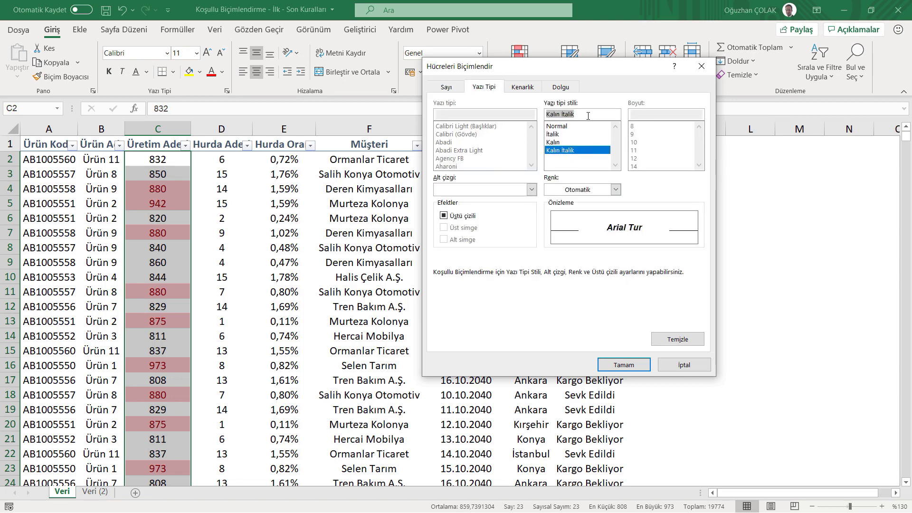
pyautogui.click(522, 88)
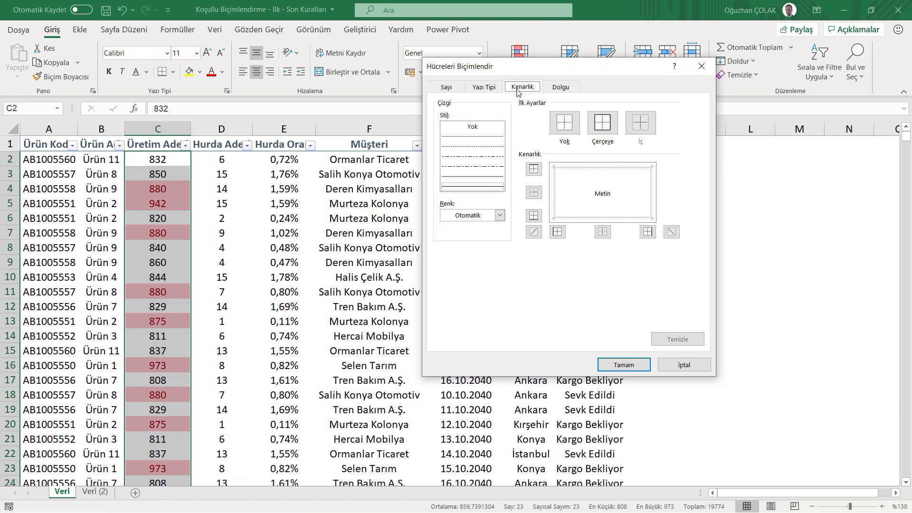
pyautogui.click(563, 90)
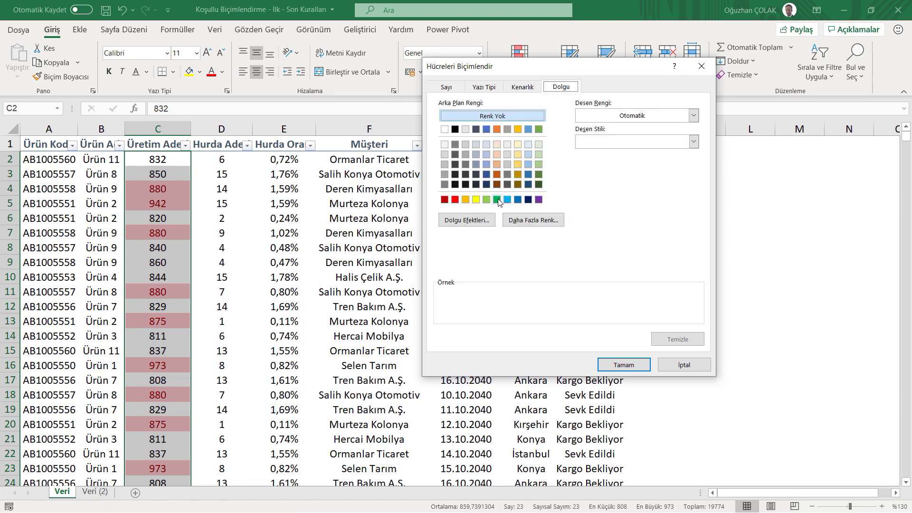
pyautogui.click(490, 200)
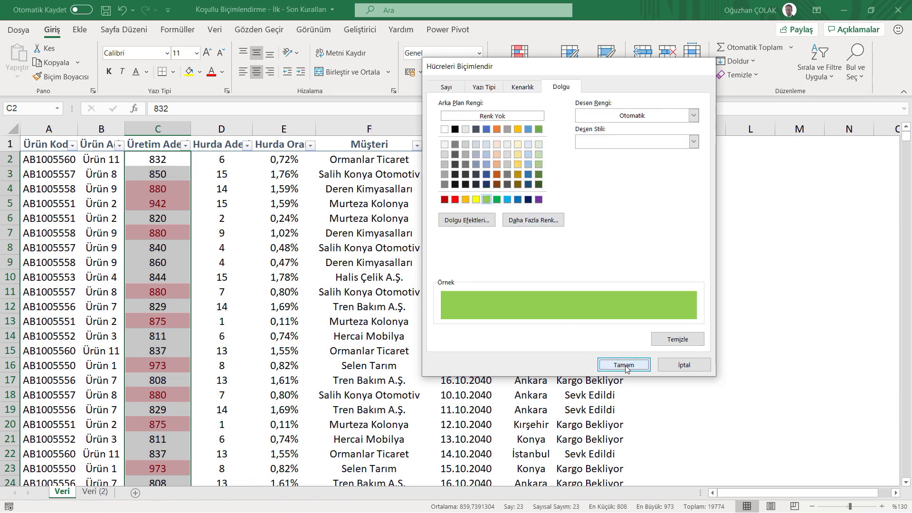
pyautogui.click(624, 364)
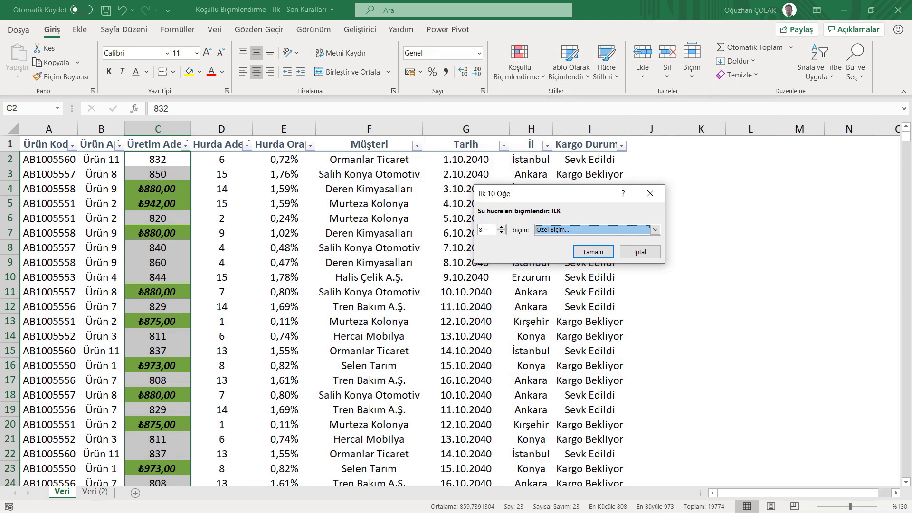
pyautogui.click(600, 252)
# Select the column D scrap counts and start a top 10% rule.
pyautogui.scroll(-3, 184, 362)
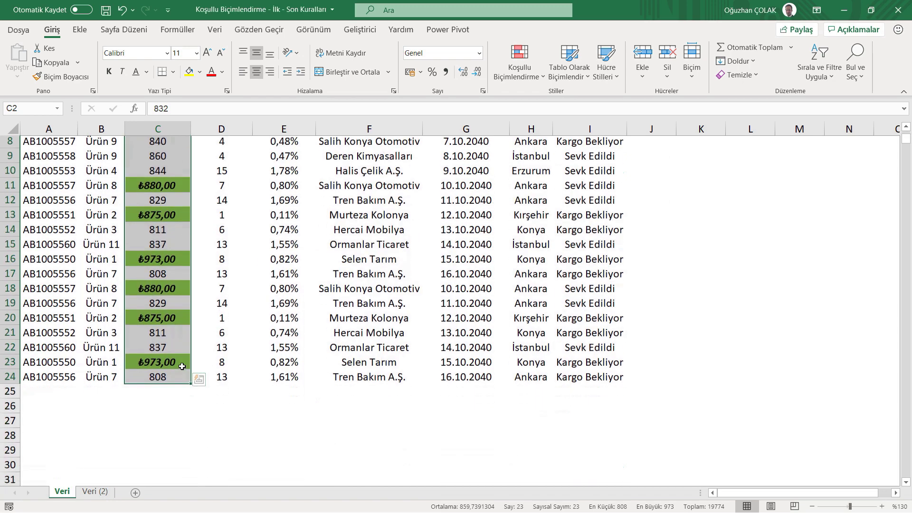
pyautogui.scroll(1, 181, 364)
pyautogui.scroll(2, 162, 247)
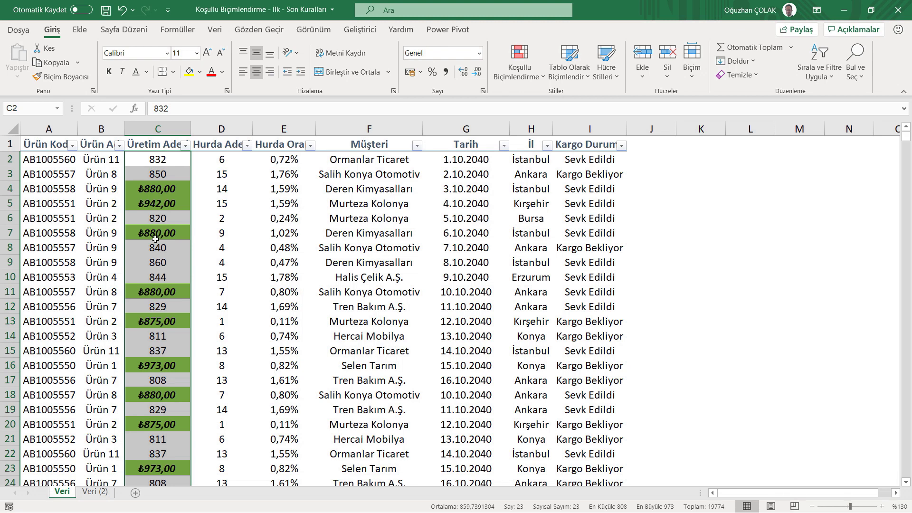
pyautogui.moveTo(230, 161); pyautogui.dragTo(242, 454)
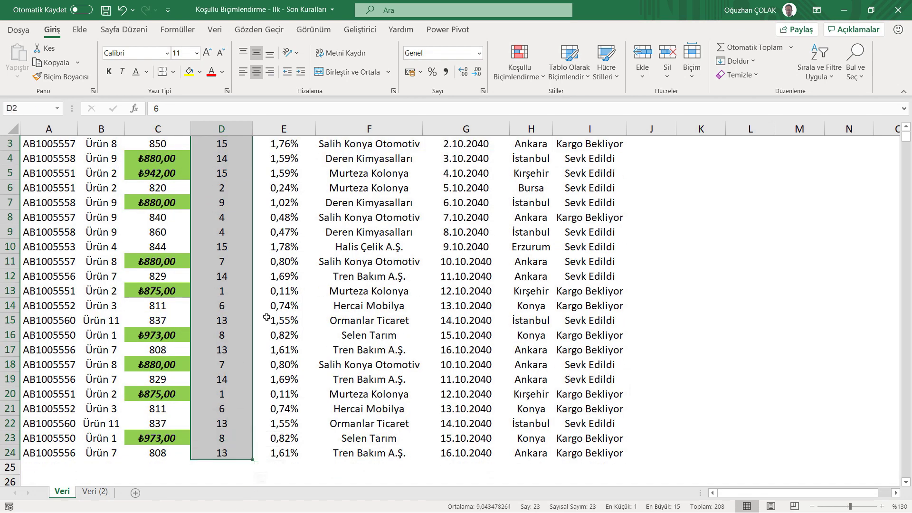
pyautogui.scroll(1, 271, 262)
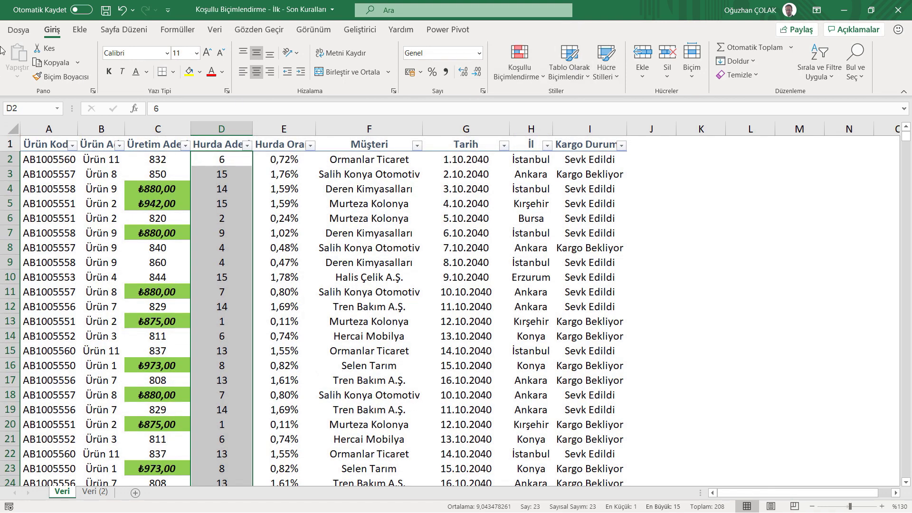
pyautogui.click(532, 59)
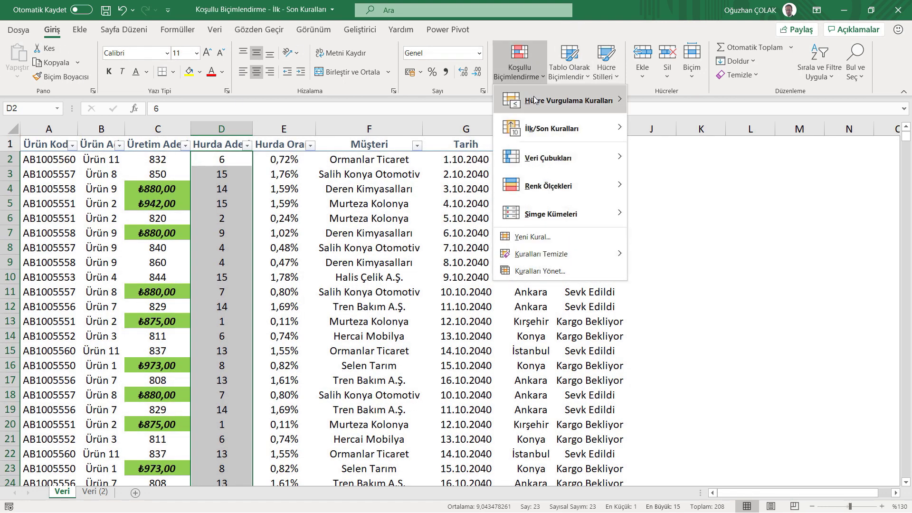
pyautogui.moveTo(552, 128)
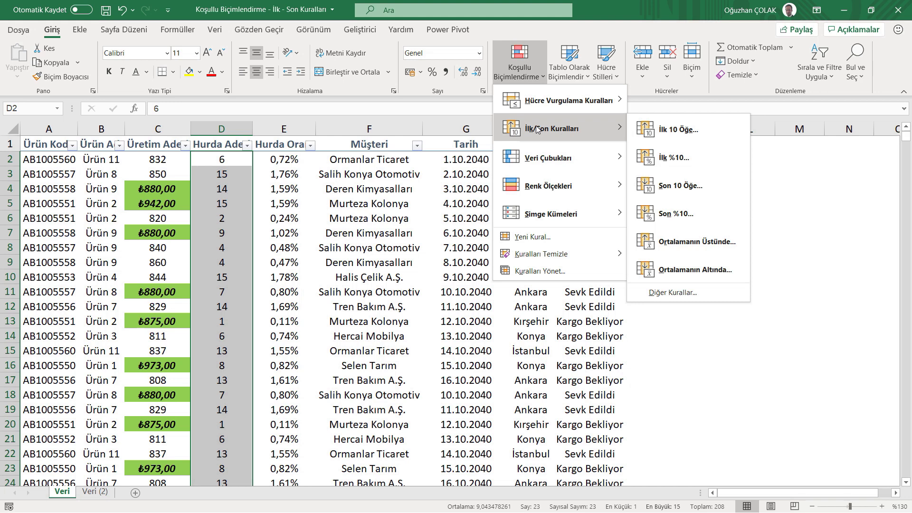
pyautogui.click(685, 163)
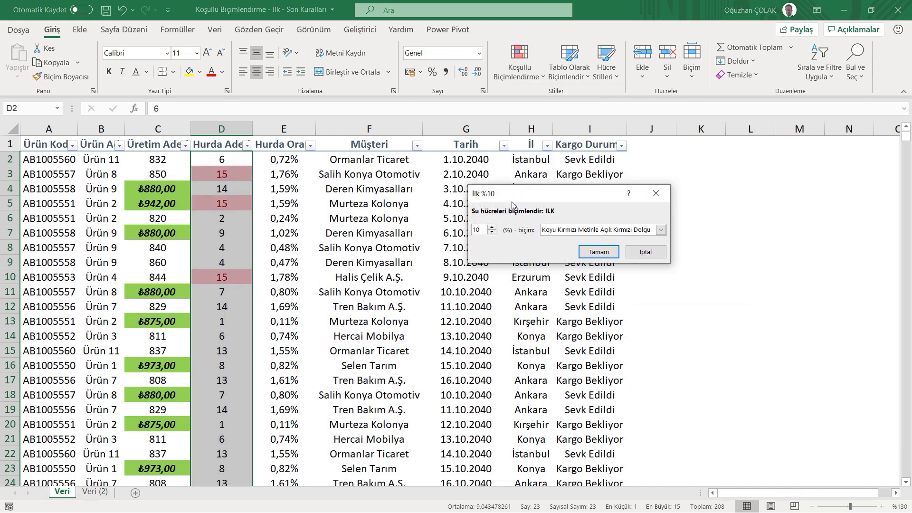
pyautogui.moveTo(576, 185); pyautogui.dragTo(428, 161)
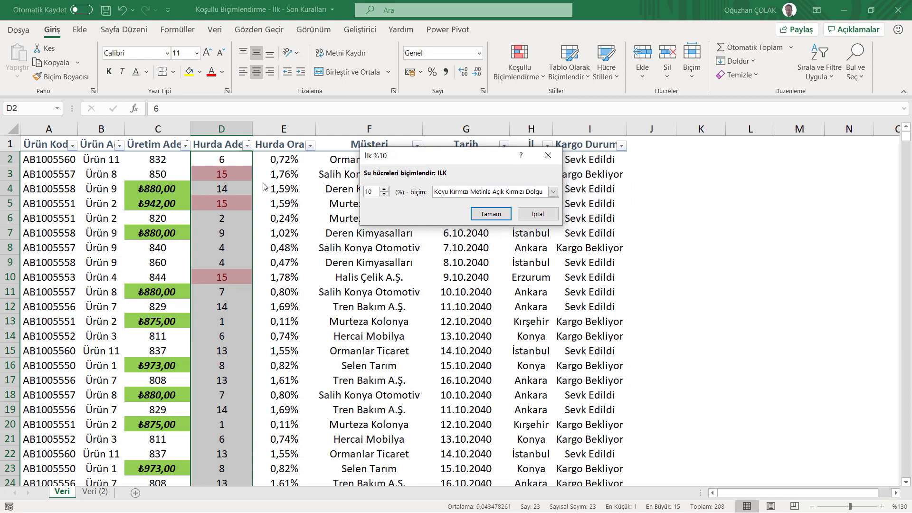
# Give the rule a custom yellow fill, raise it to the top 20%, and apply.
pyautogui.click(553, 191)
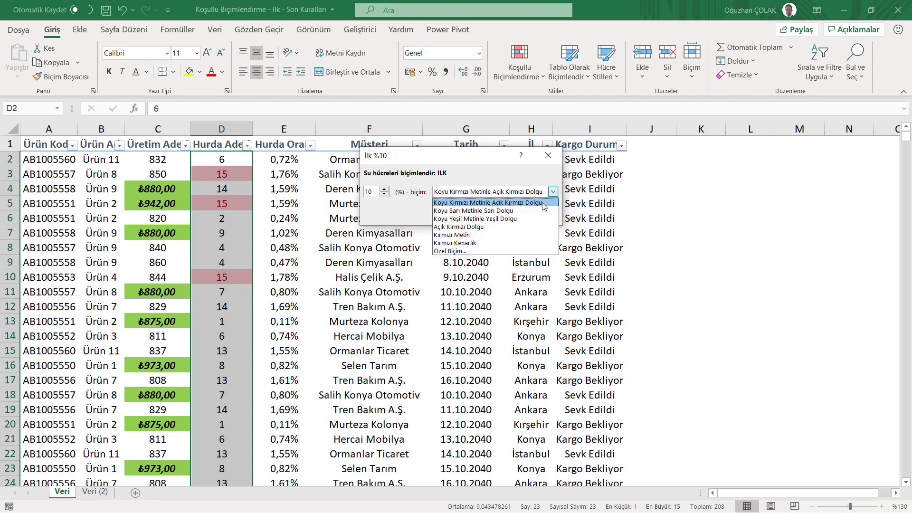
pyautogui.click(465, 252)
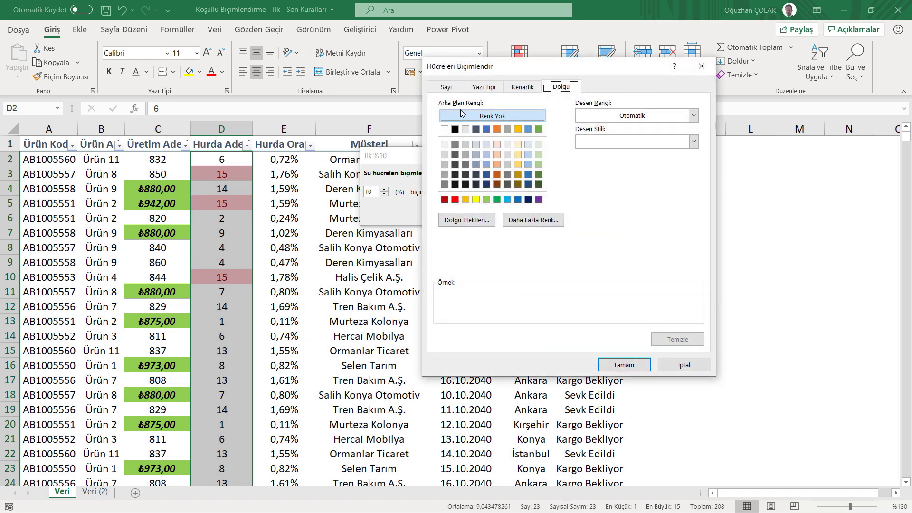
pyautogui.click(476, 199)
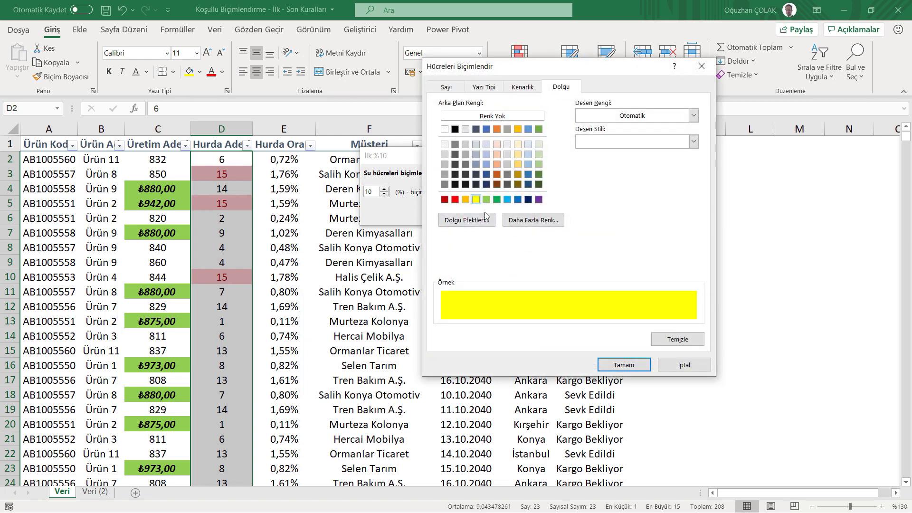
pyautogui.click(623, 364)
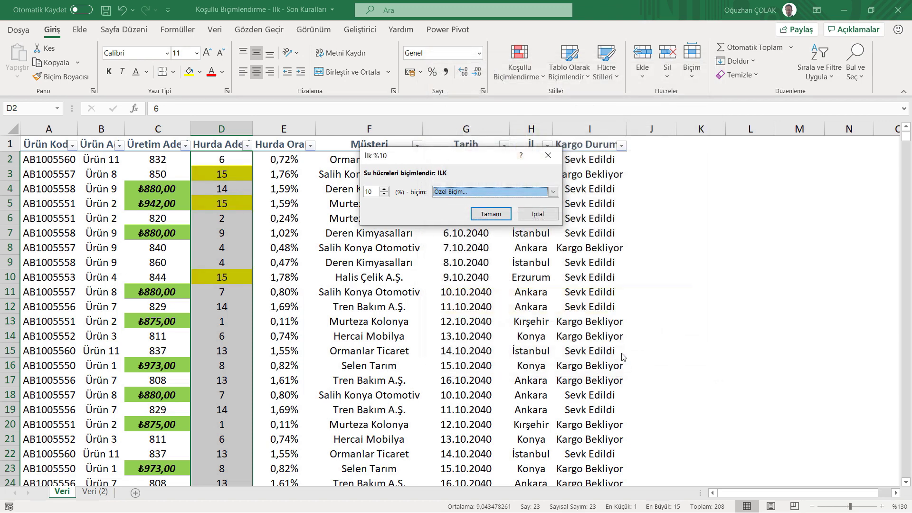
pyautogui.click(385, 189)
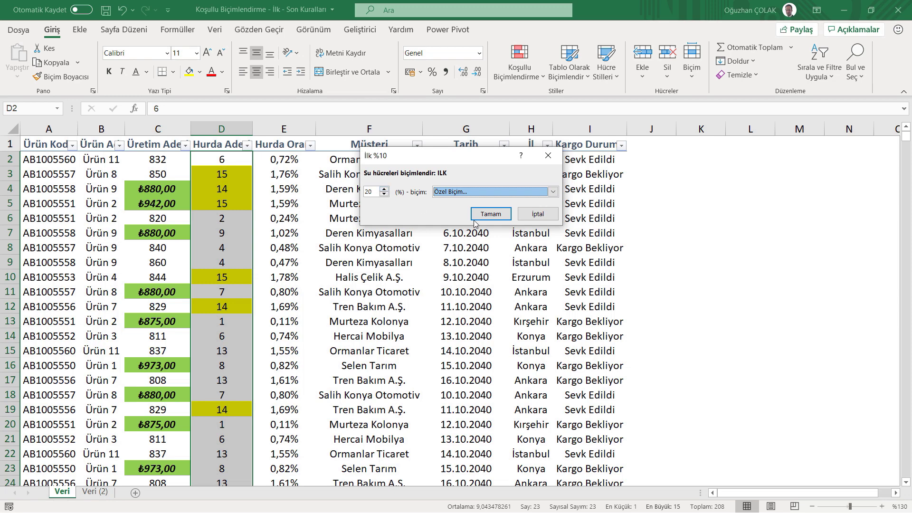
pyautogui.click(490, 213)
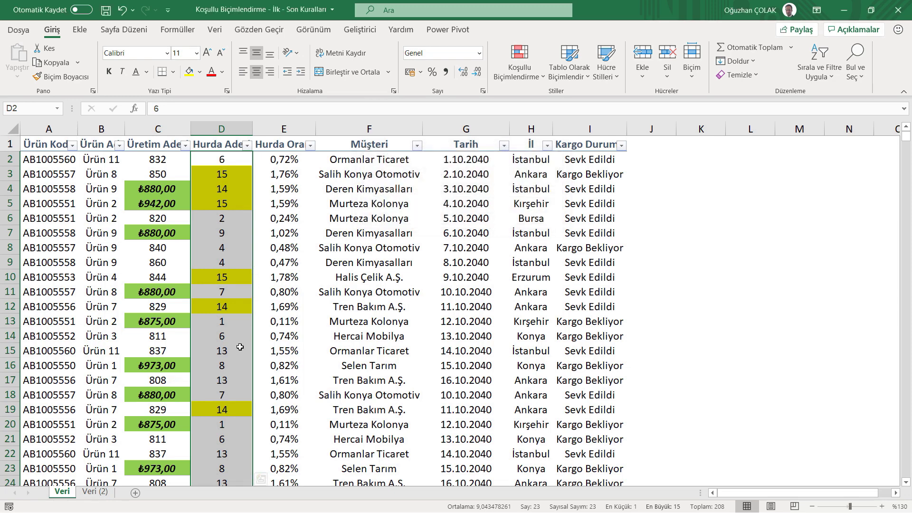
# Select C2:D24 and clear the conditional formatting rules from those cells.
pyautogui.scroll(-2, 240, 291)
pyautogui.scroll(-4, 240, 309)
pyautogui.scroll(5, 240, 346)
pyautogui.scroll(1, 240, 347)
pyautogui.moveTo(156, 159); pyautogui.dragTo(236, 455)
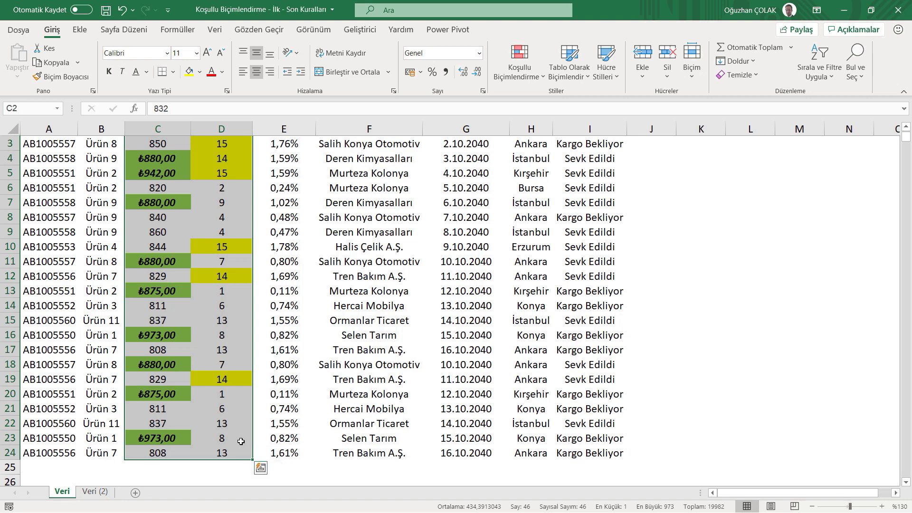
pyautogui.click(542, 79)
pyautogui.moveTo(542, 253)
pyautogui.click(682, 255)
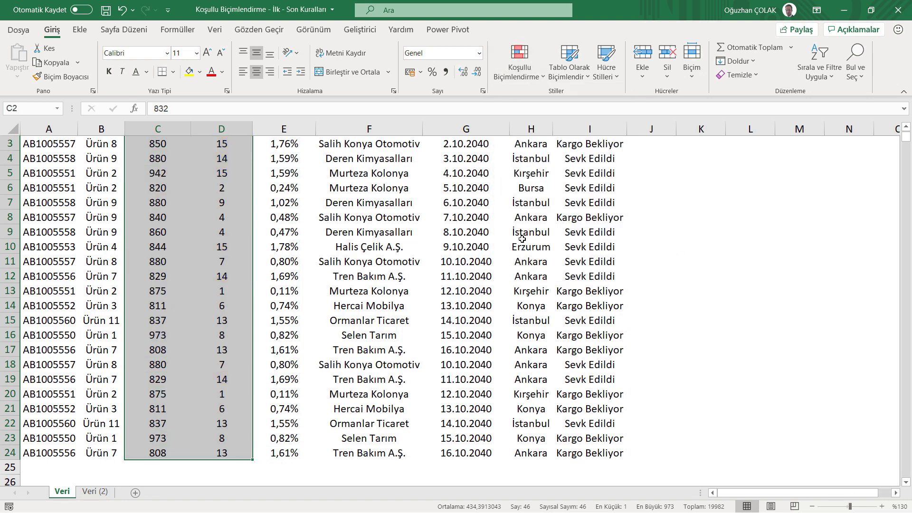
# Reselect the production values in column C.
pyautogui.scroll(1, 311, 214)
pyautogui.click(159, 157)
pyautogui.moveTo(159, 156); pyautogui.dragTo(149, 459)
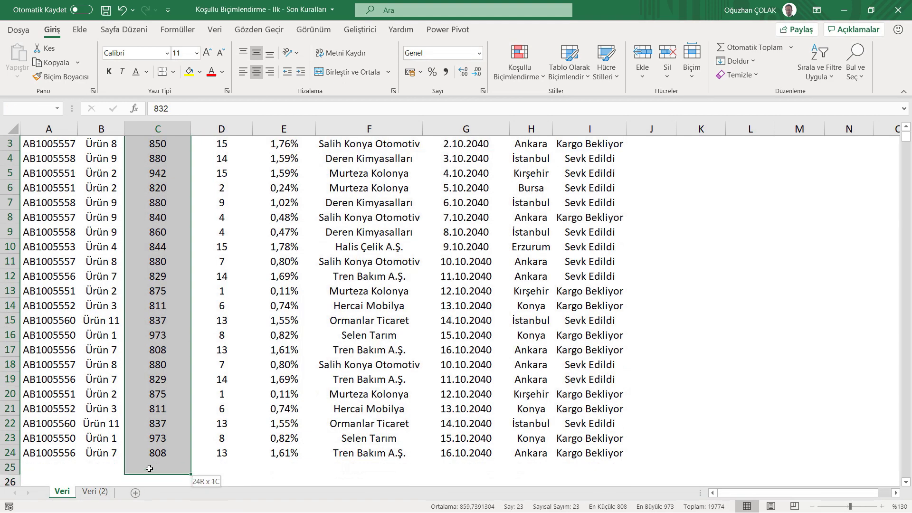
# Start a Bottom 10 Items rule on column C and reduce the count to 8.
pyautogui.scroll(1, 342, 266)
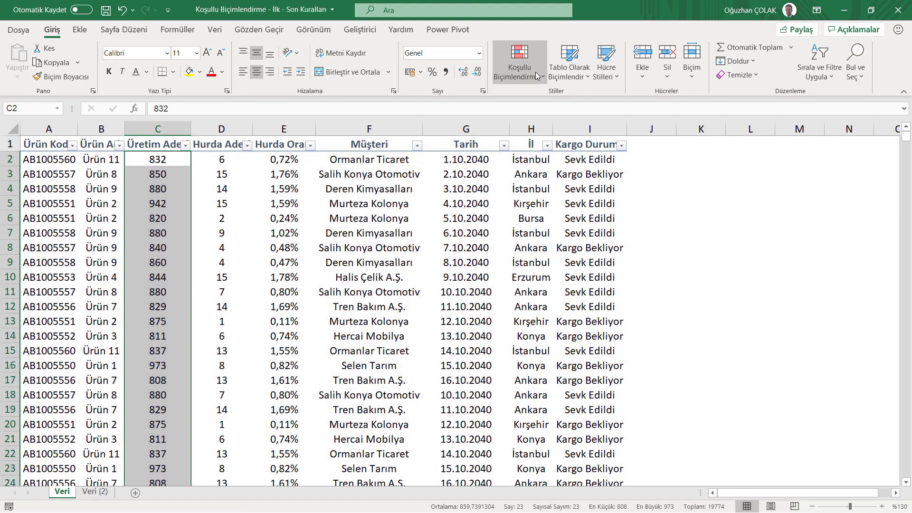
pyautogui.click(535, 72)
pyautogui.moveTo(552, 128)
pyautogui.click(668, 184)
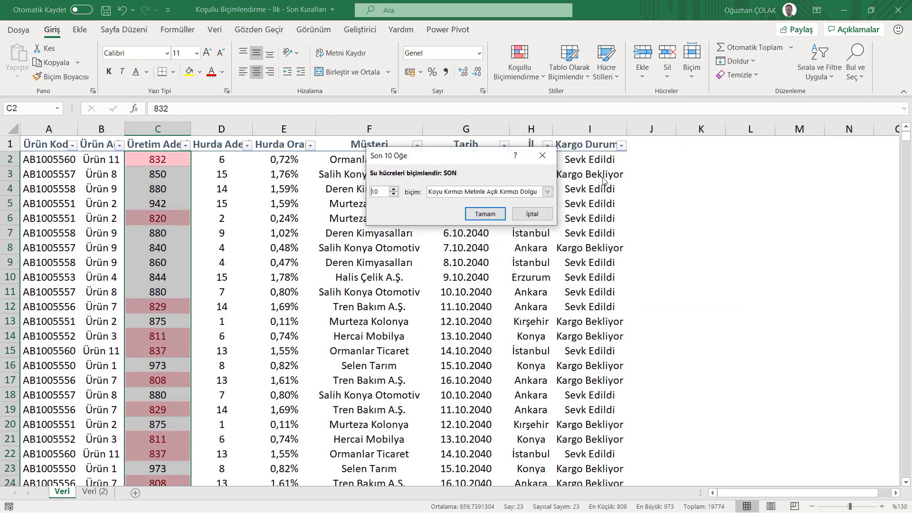
pyautogui.moveTo(448, 163); pyautogui.dragTo(408, 172)
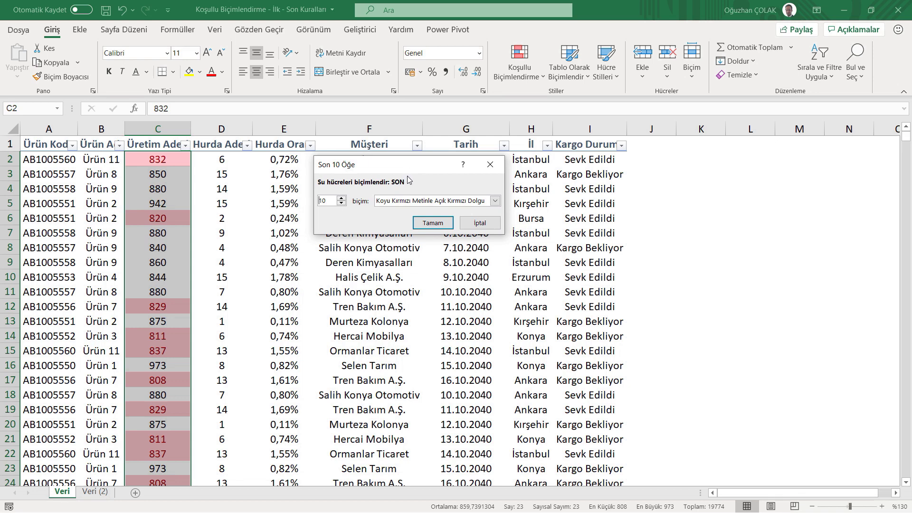
pyautogui.click(341, 203)
pyautogui.click(341, 203)
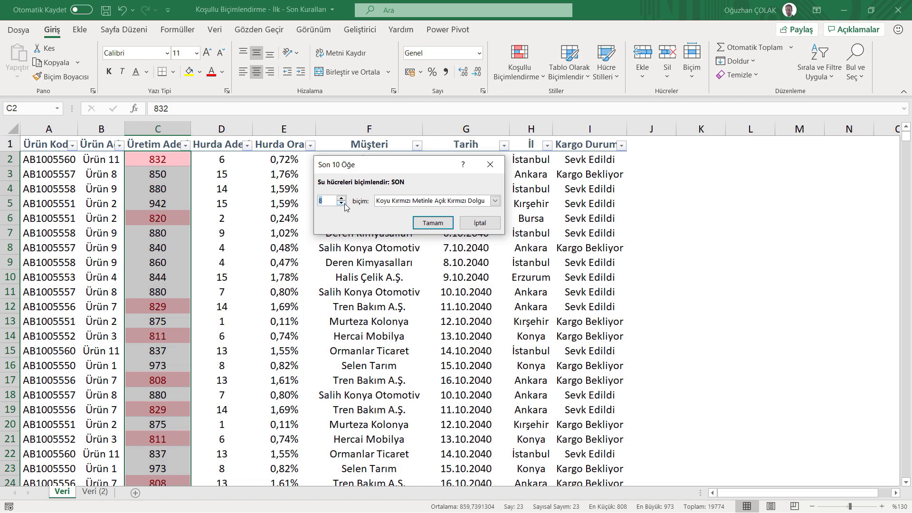
# Give the bottom-8 rule a custom dark red fill and apply it.
pyautogui.click(495, 201)
pyautogui.click(403, 261)
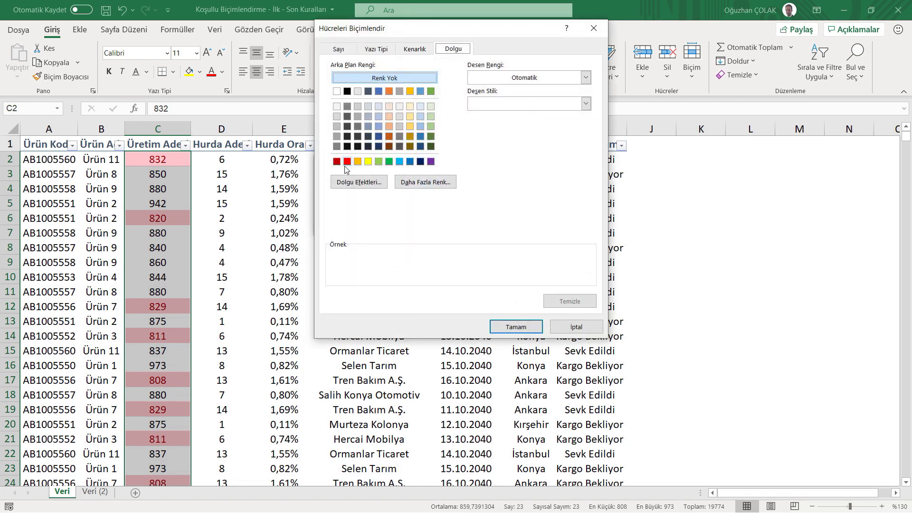
pyautogui.click(337, 162)
pyautogui.click(517, 327)
pyautogui.click(433, 223)
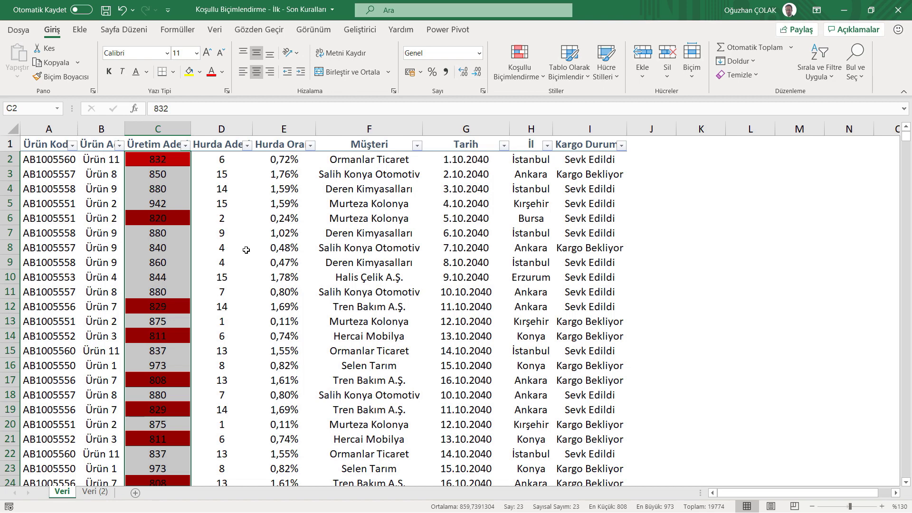
# Apply a Bottom 20% rule with Light Red Fill to D2:D24.
pyautogui.moveTo(217, 162); pyautogui.dragTo(225, 452)
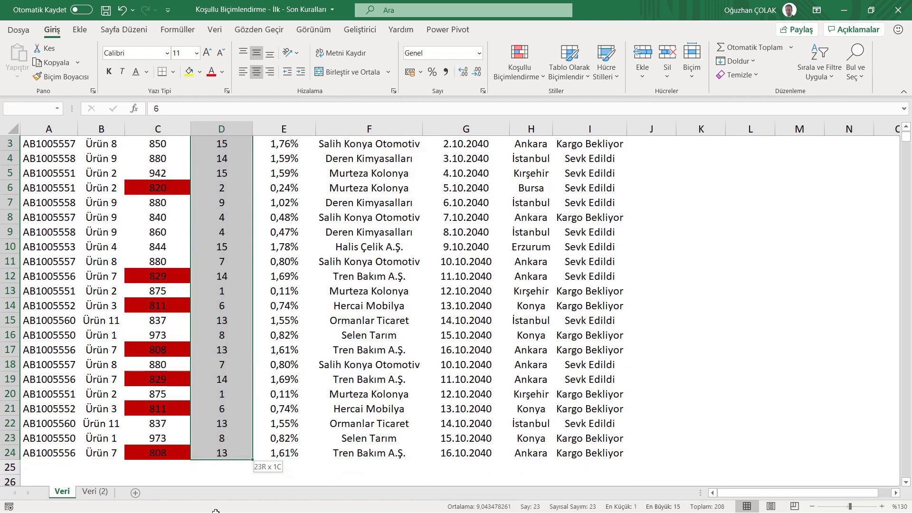
pyautogui.scroll(1, 225, 428)
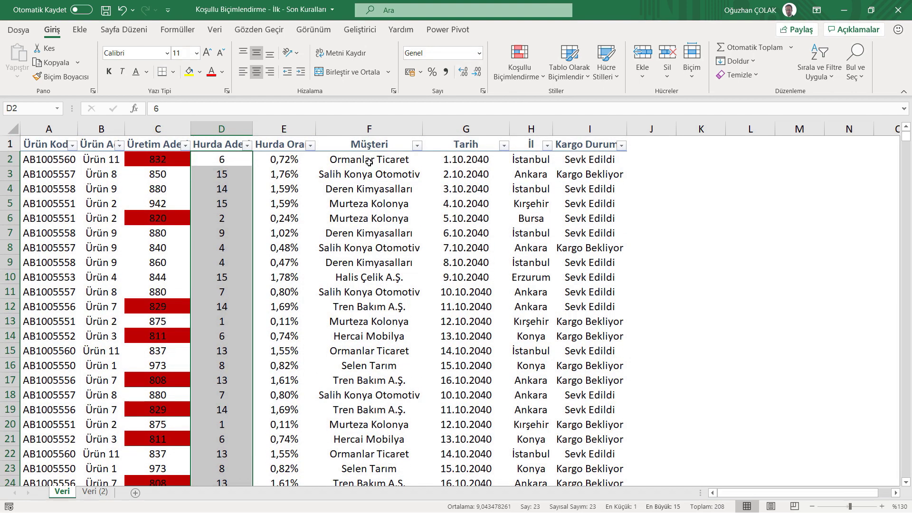
pyautogui.click(520, 66)
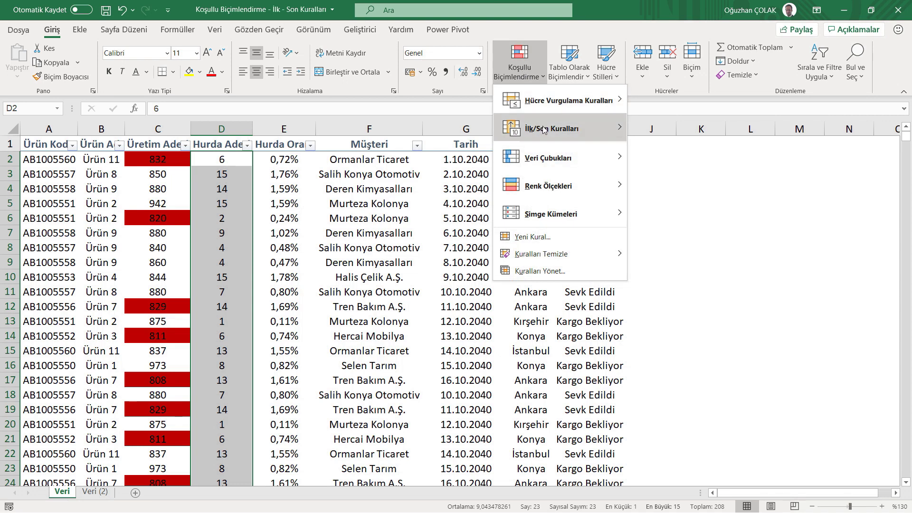
pyautogui.moveTo(552, 128)
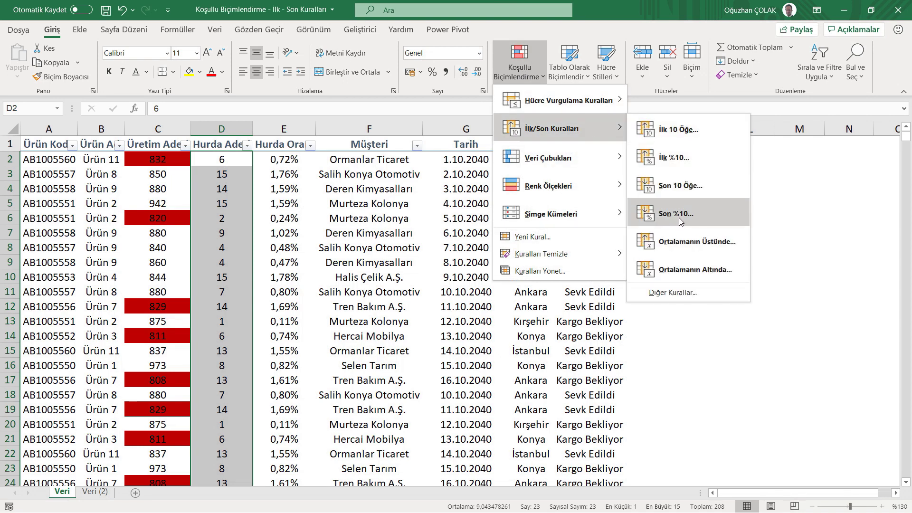
pyautogui.click(679, 217)
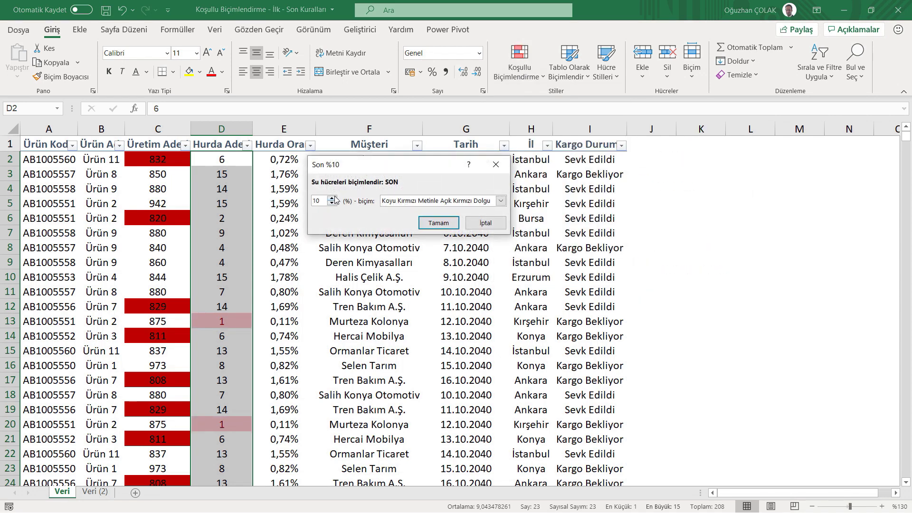
pyautogui.click(334, 198)
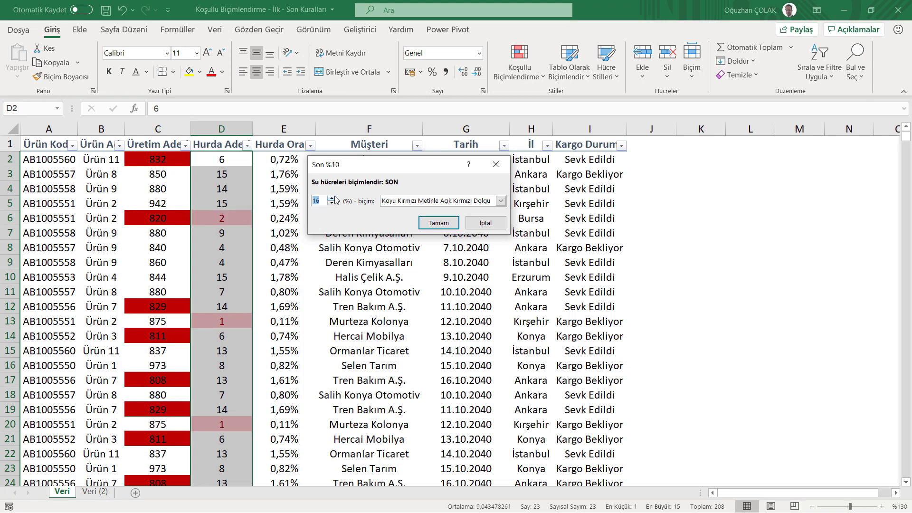
pyautogui.click(334, 198)
pyautogui.click(334, 198)
pyautogui.click(501, 201)
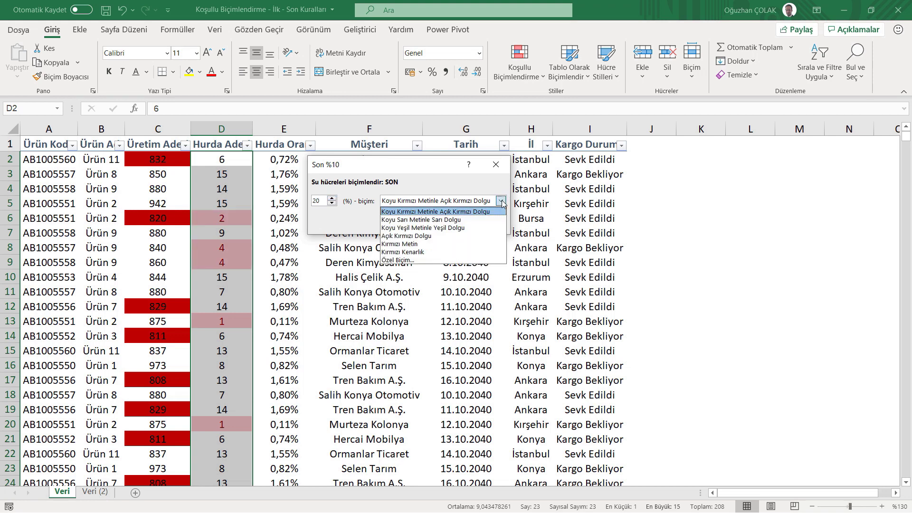
pyautogui.click(407, 236)
pyautogui.click(438, 223)
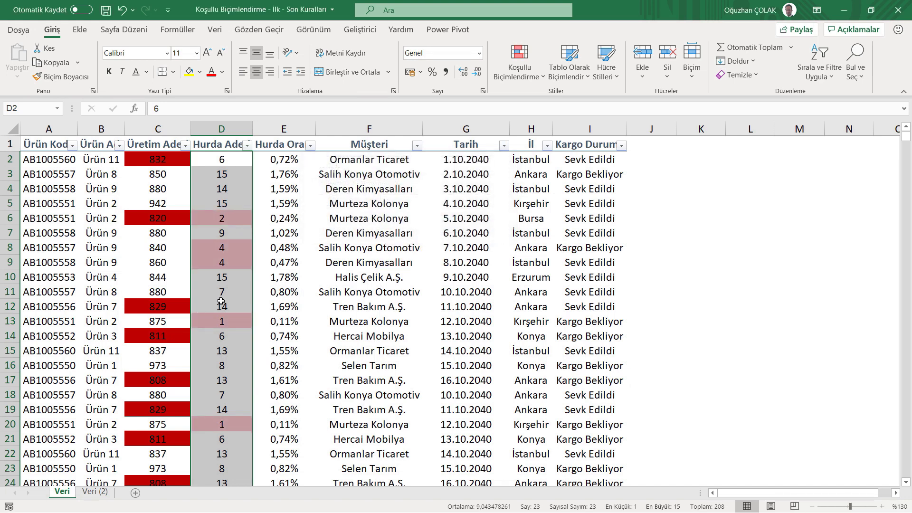
pyautogui.click(303, 273)
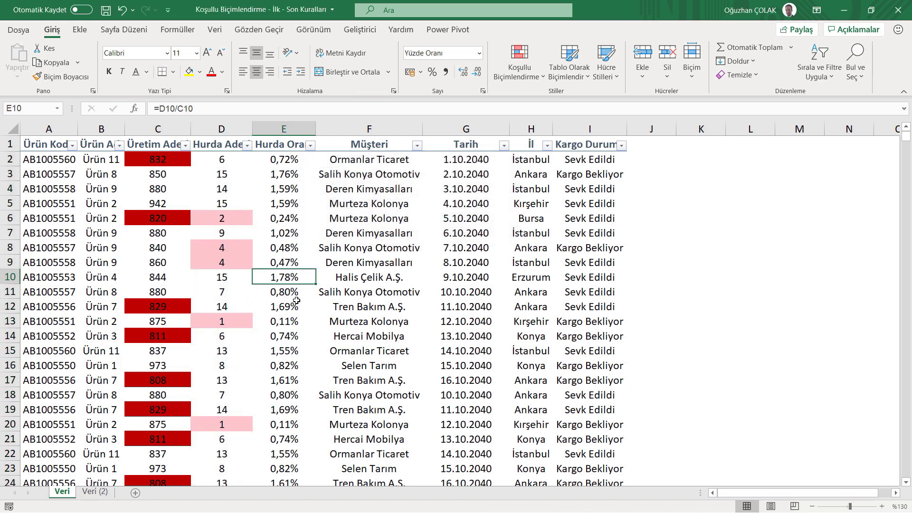
# Clear the conditional formatting rules from the column C and D values.
pyautogui.moveTo(156, 160); pyautogui.dragTo(227, 157)
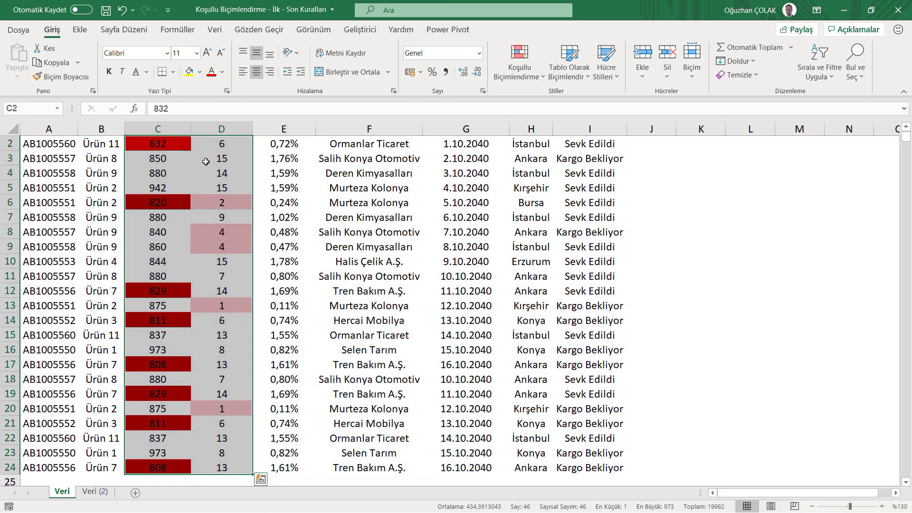
pyautogui.click(520, 62)
pyautogui.moveTo(542, 253)
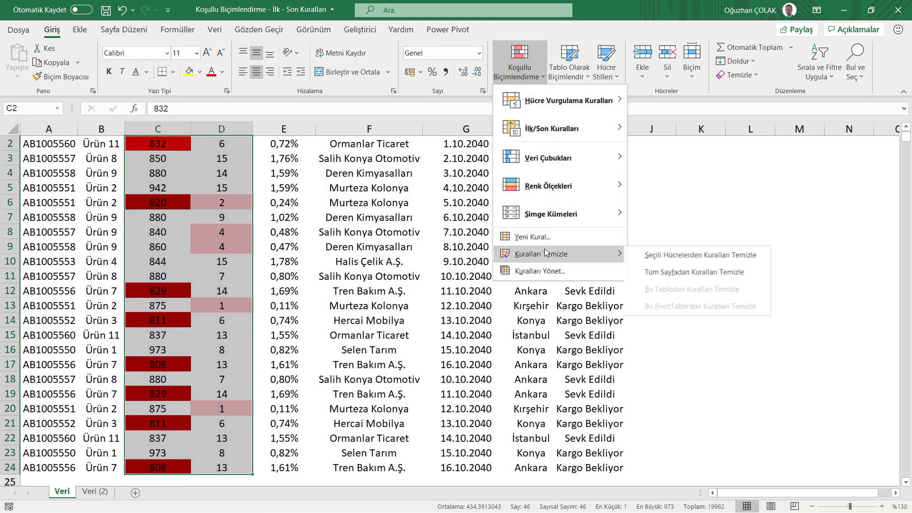
pyautogui.click(673, 256)
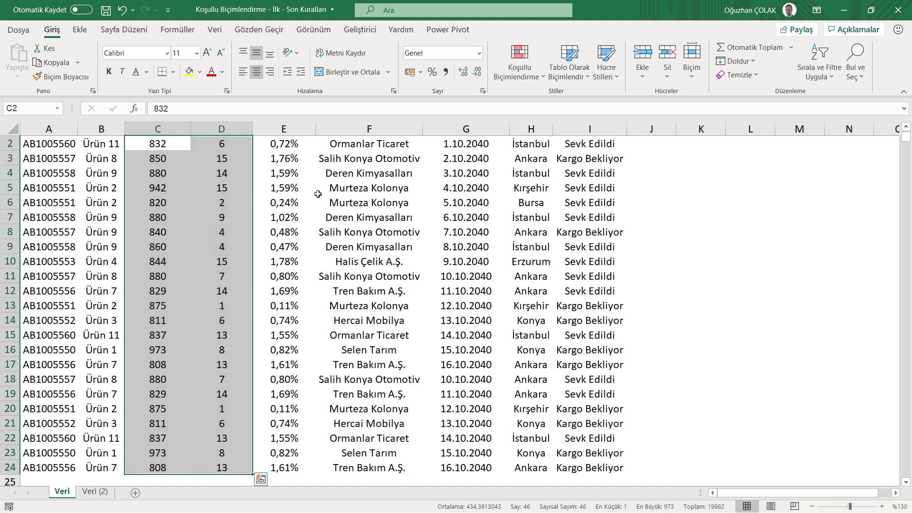
pyautogui.scroll(1, 228, 211)
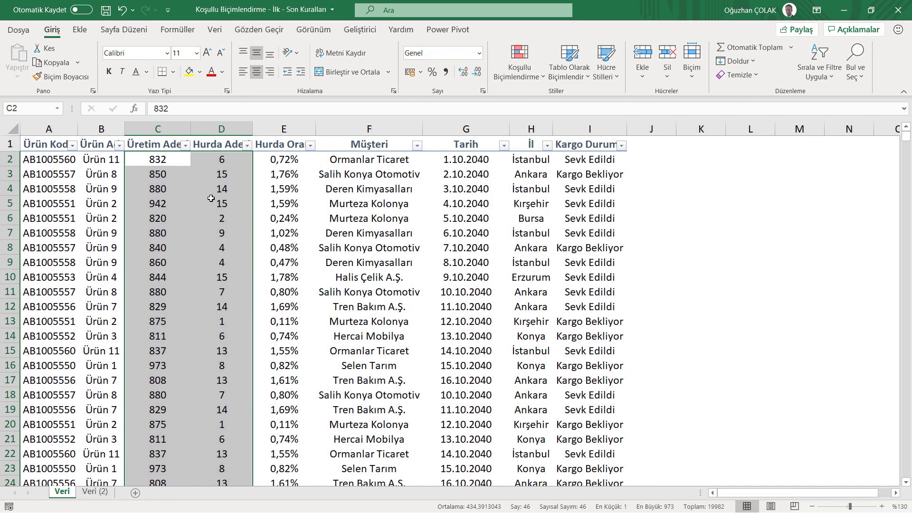
# Select the Üretim Adedi range C2:C24.
pyautogui.moveTo(227, 159); pyautogui.dragTo(220, 245)
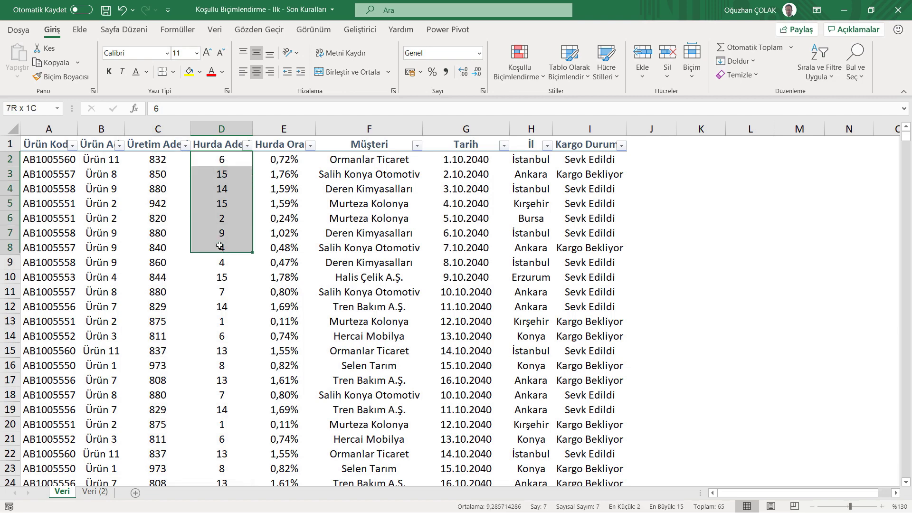
pyautogui.click(161, 157)
pyautogui.hotkey('ctrl', 'shift', 'Down')
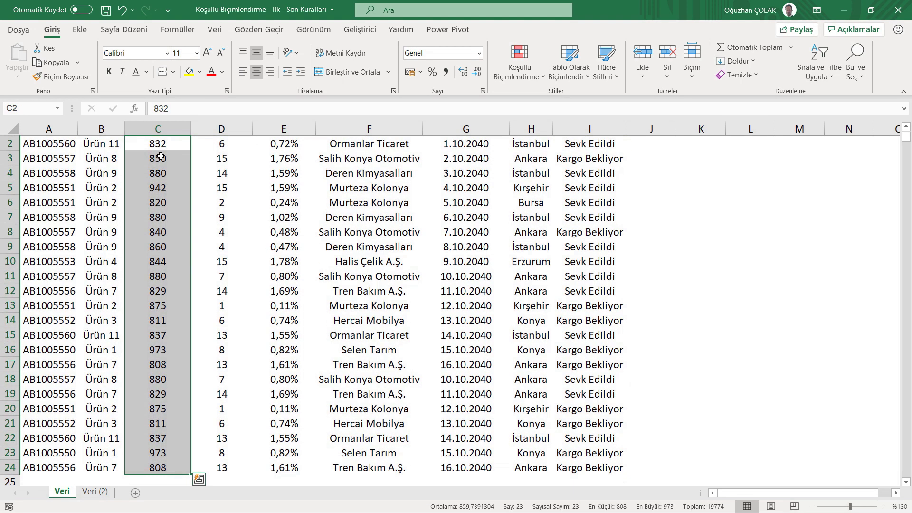
pyautogui.scroll(1, 161, 157)
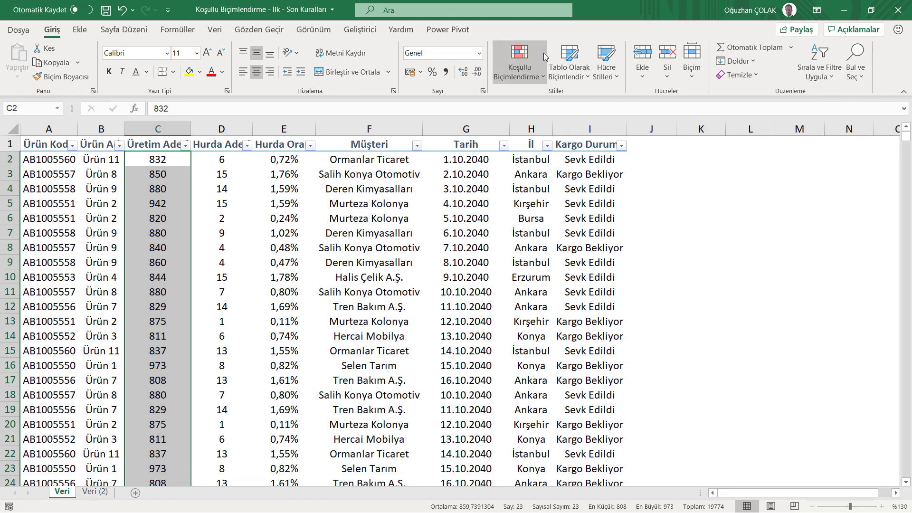
# Add an Above Average rule to C2:C24 with a custom light grey fill.
pyautogui.click(529, 63)
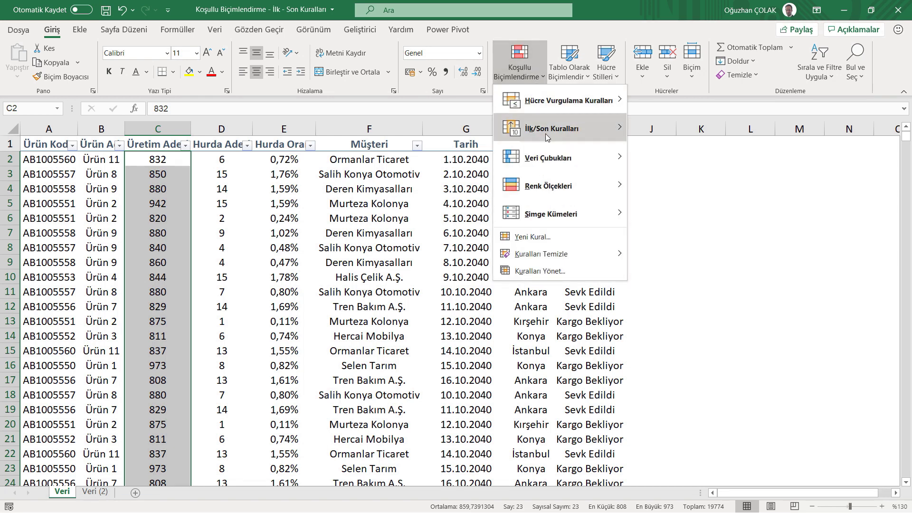
pyautogui.moveTo(552, 128)
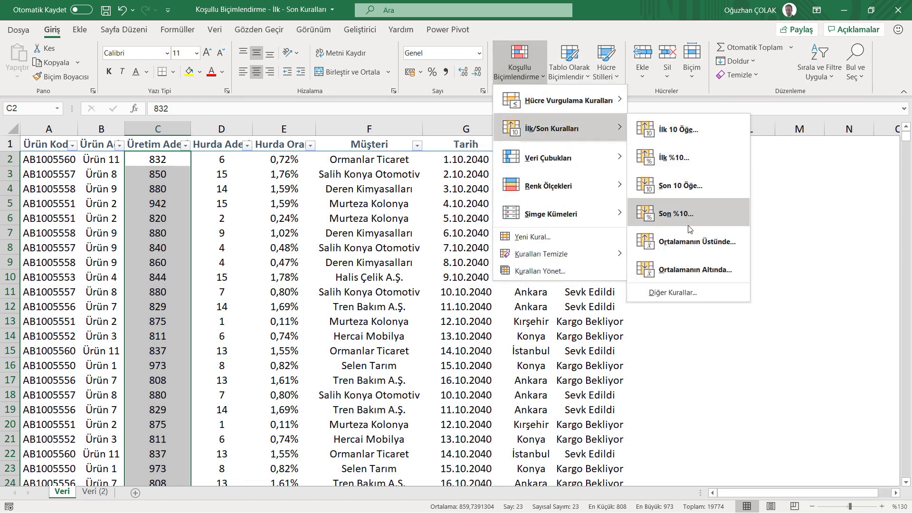
pyautogui.click(685, 244)
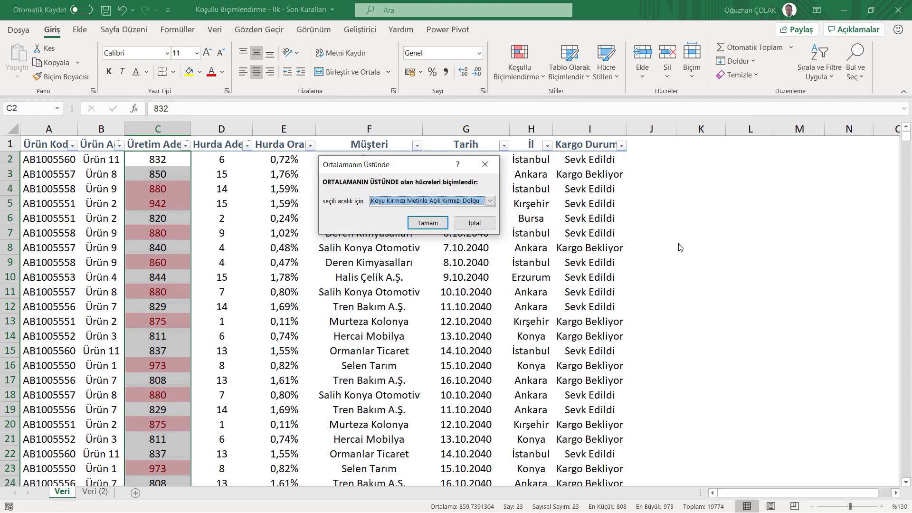
pyautogui.moveTo(370, 170); pyautogui.dragTo(329, 201)
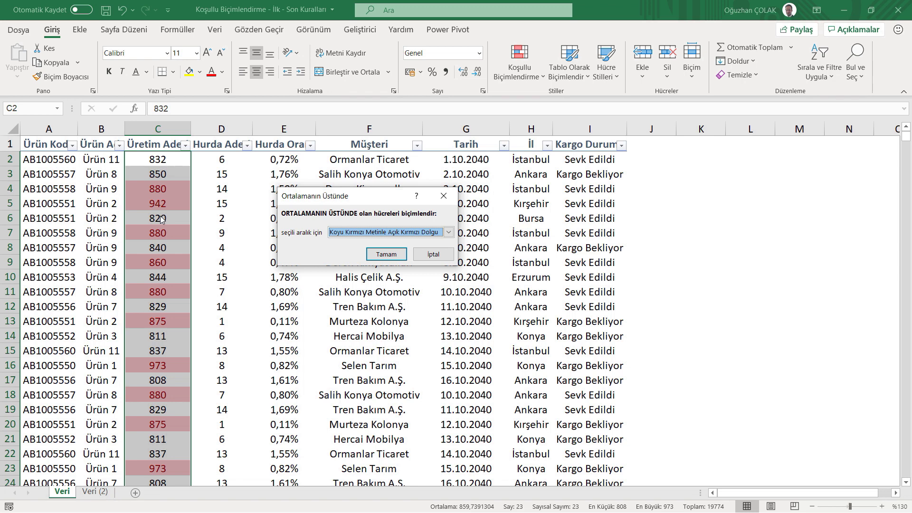
pyautogui.click(449, 232)
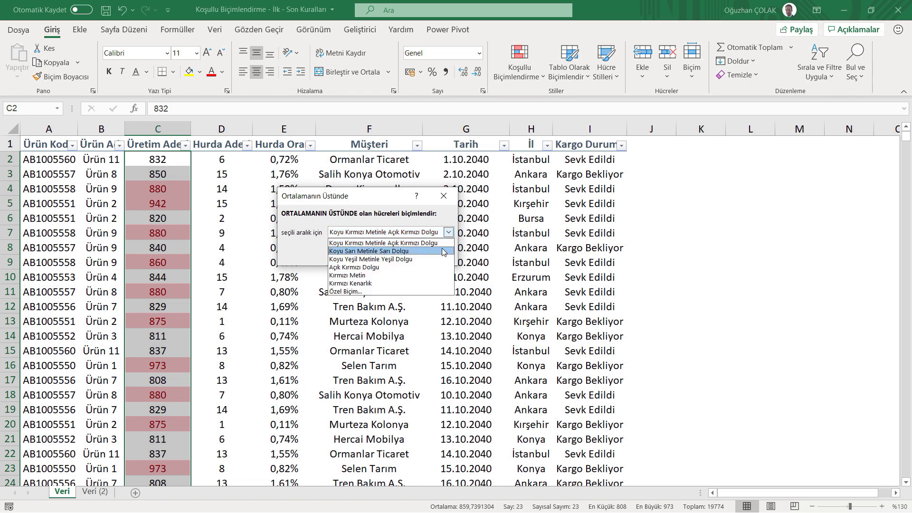
pyautogui.click(361, 291)
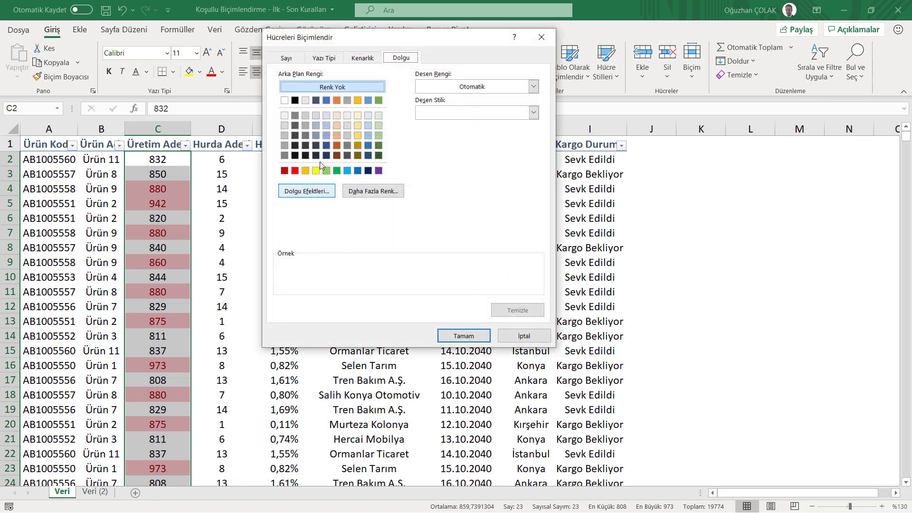
pyautogui.click(285, 136)
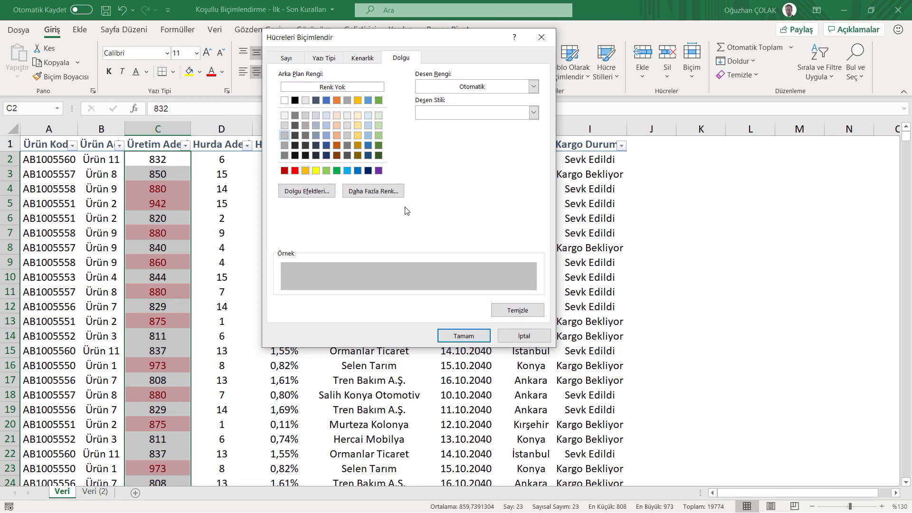
pyautogui.click(470, 341)
pyautogui.click(400, 255)
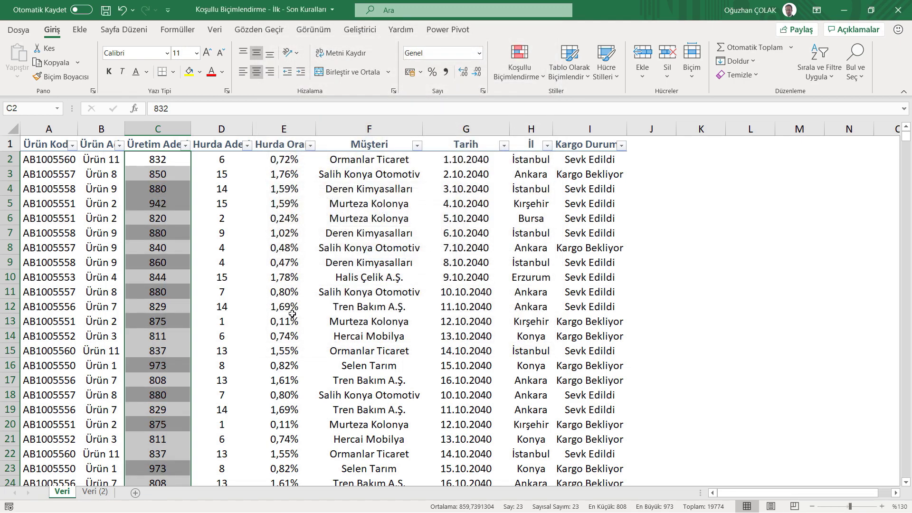
pyautogui.click(268, 323)
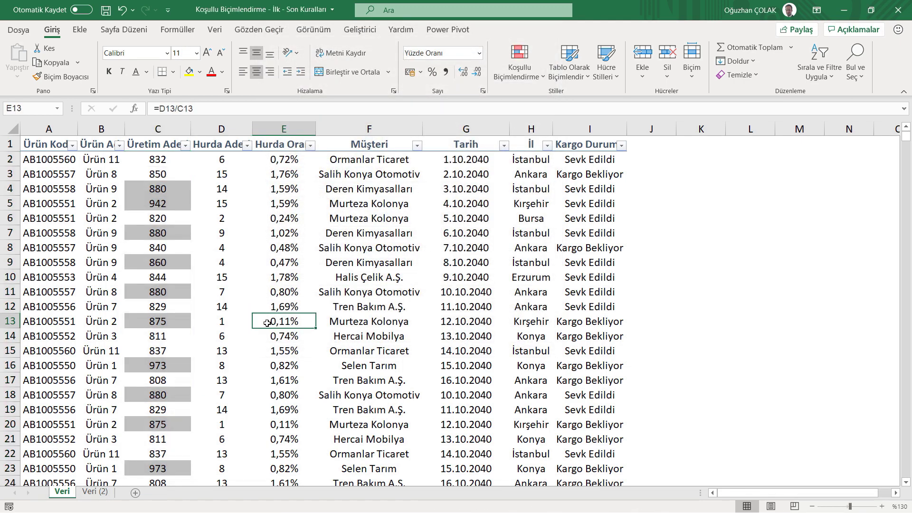
# Select D2:D24 and start a Below Average rule.
pyautogui.click(228, 159)
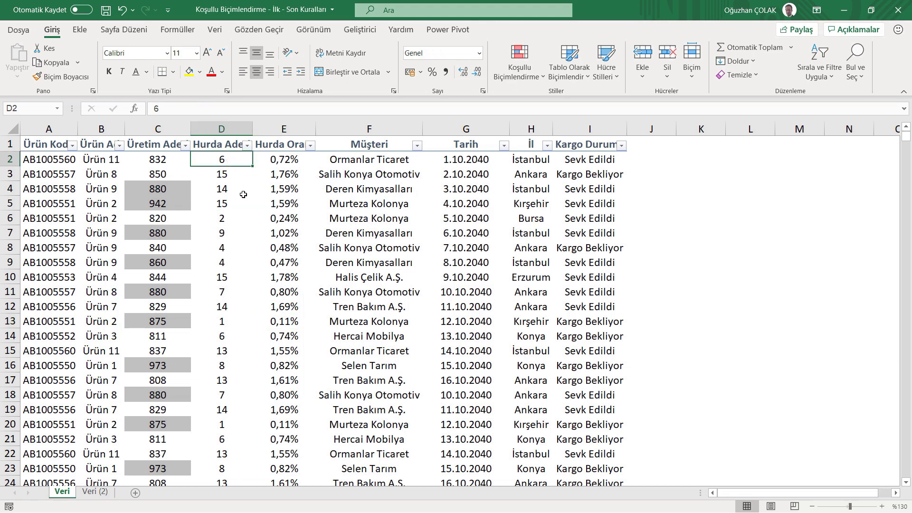
pyautogui.hotkey('ctrl', 'shift', 'Down')
pyautogui.scroll(1, 244, 194)
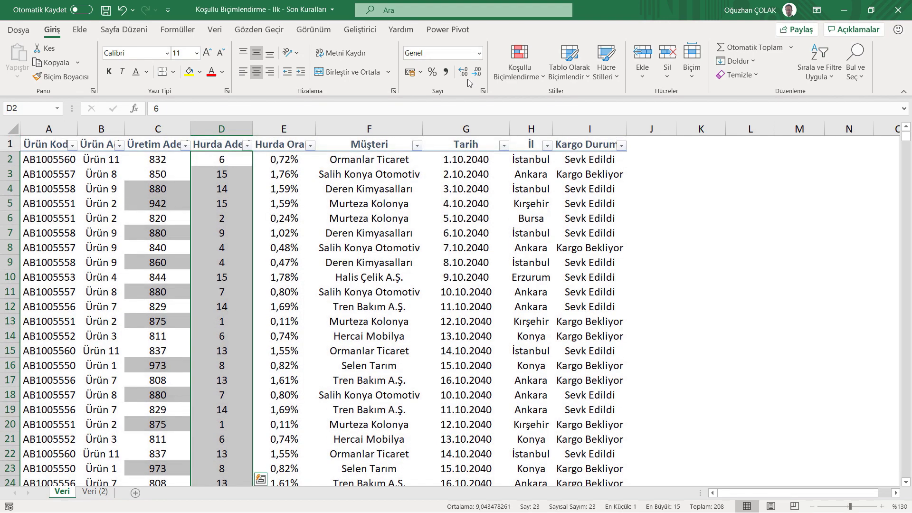
pyautogui.click(519, 60)
pyautogui.moveTo(552, 128)
pyautogui.click(683, 267)
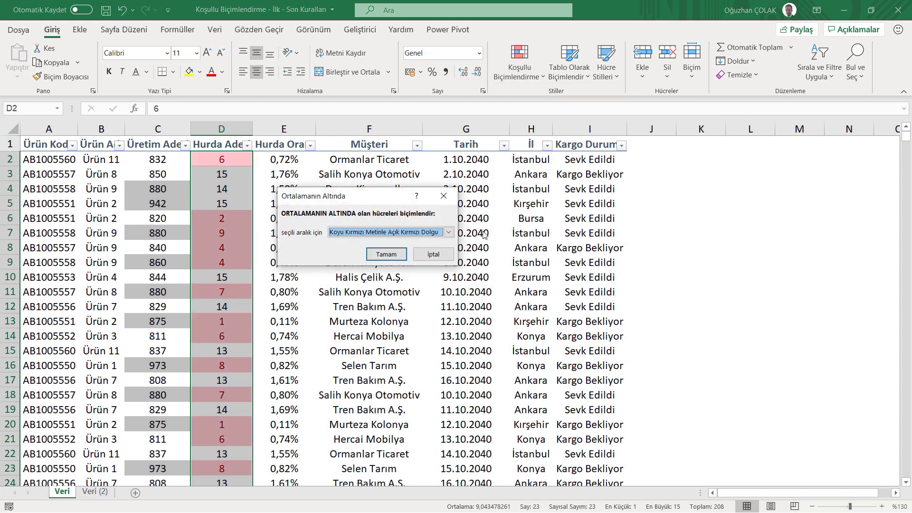
# Give the below-average rule a custom bright red fill and apply it.
pyautogui.click(448, 233)
pyautogui.click(380, 293)
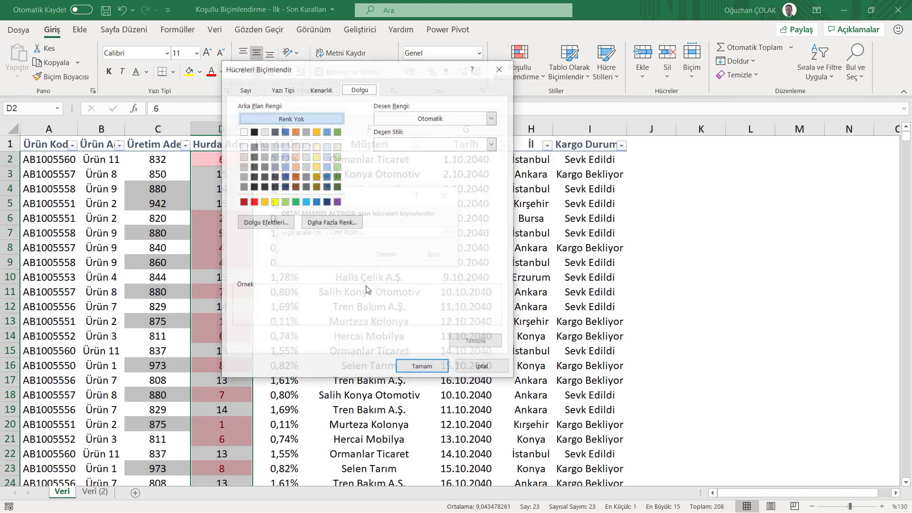
pyautogui.click(254, 202)
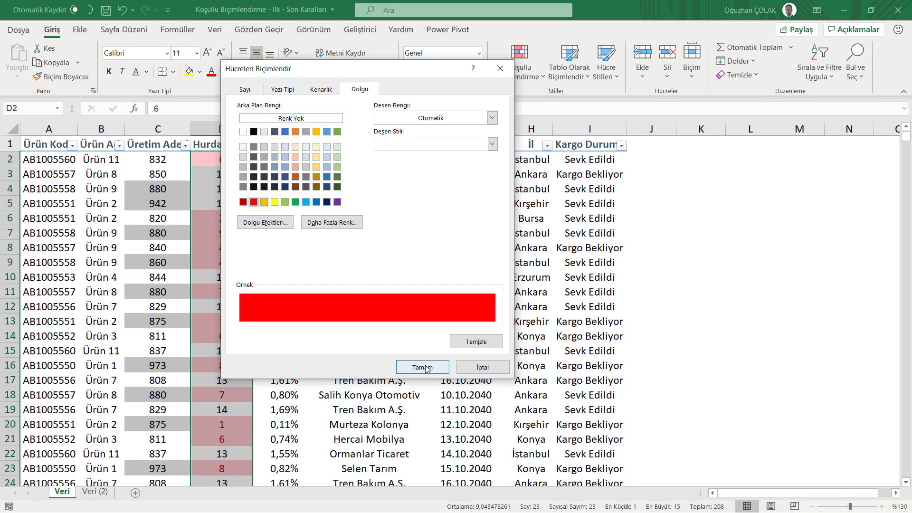
pyautogui.click(427, 368)
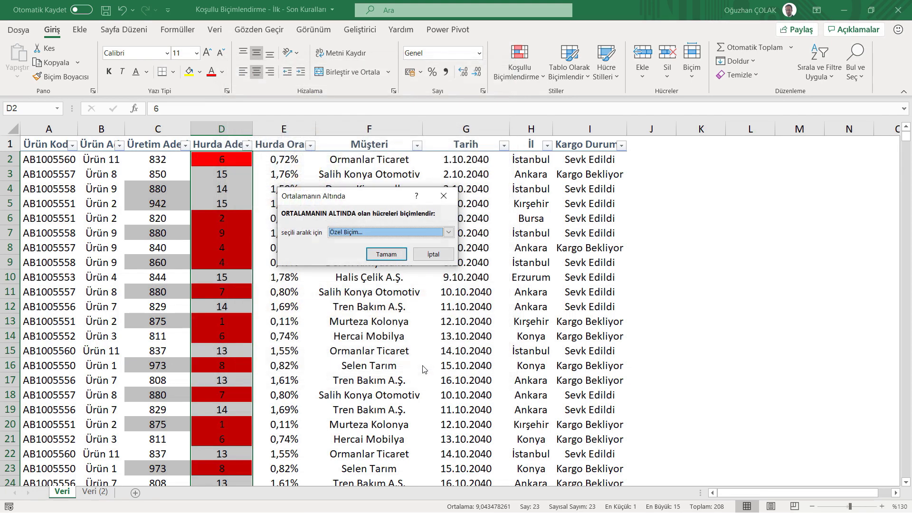
pyautogui.click(393, 261)
pyautogui.scroll(-5, 286, 377)
pyautogui.scroll(2, 286, 377)
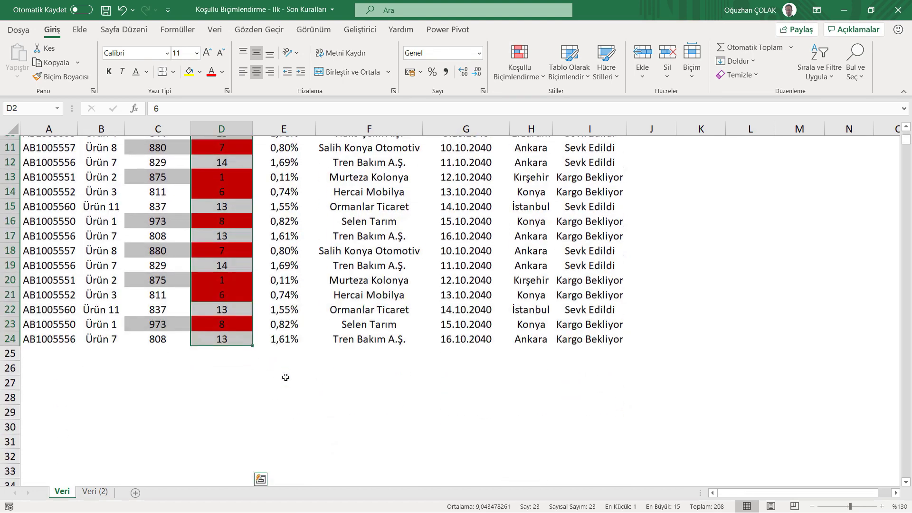
pyautogui.scroll(4, 286, 377)
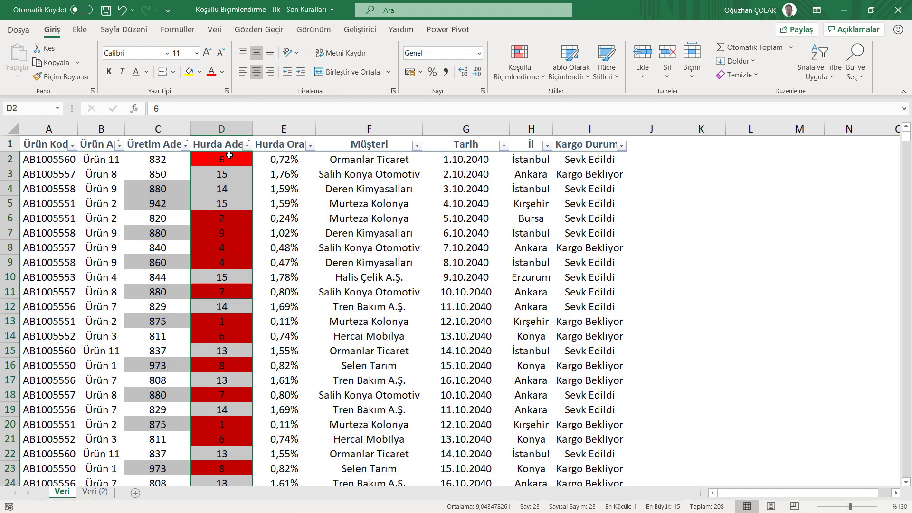
# Reselect D2:D24 and bring up the Customize Status Bar menu.
pyautogui.moveTo(229, 156); pyautogui.dragTo(238, 475)
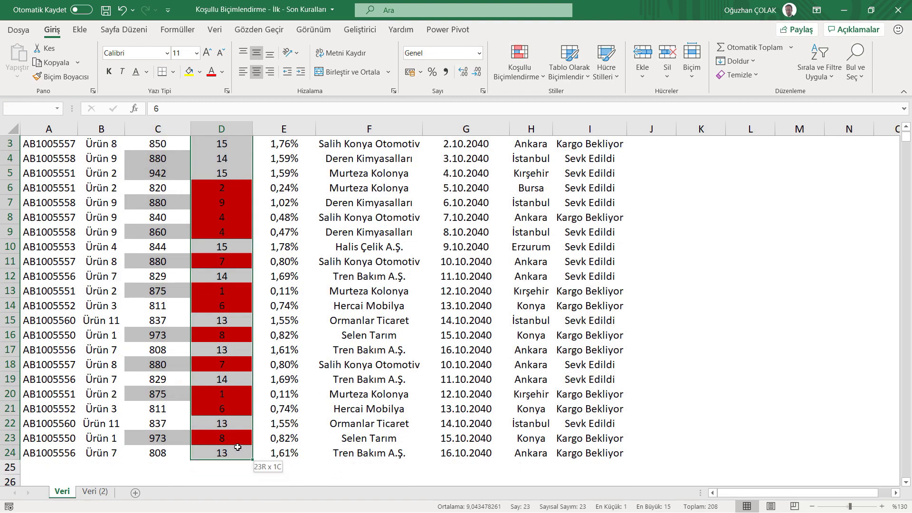
pyautogui.scroll(1, 330, 345)
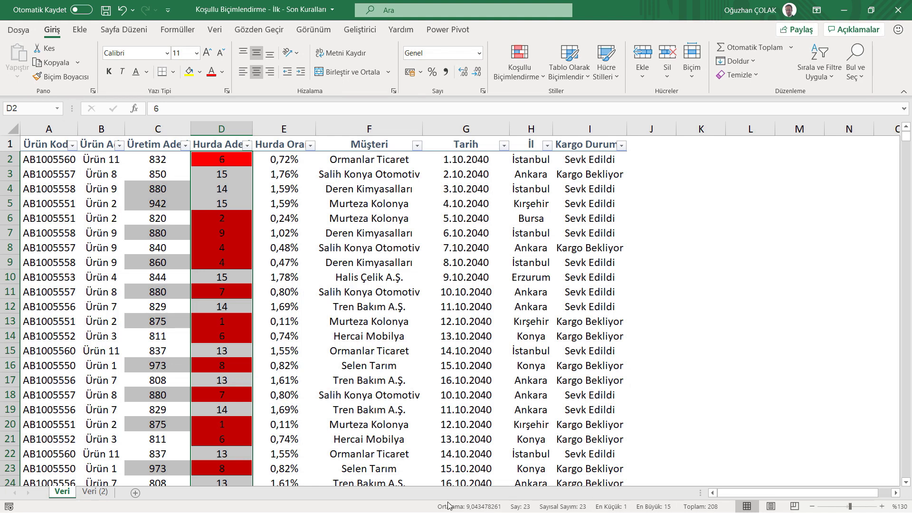
pyautogui.rightClick(427, 510)
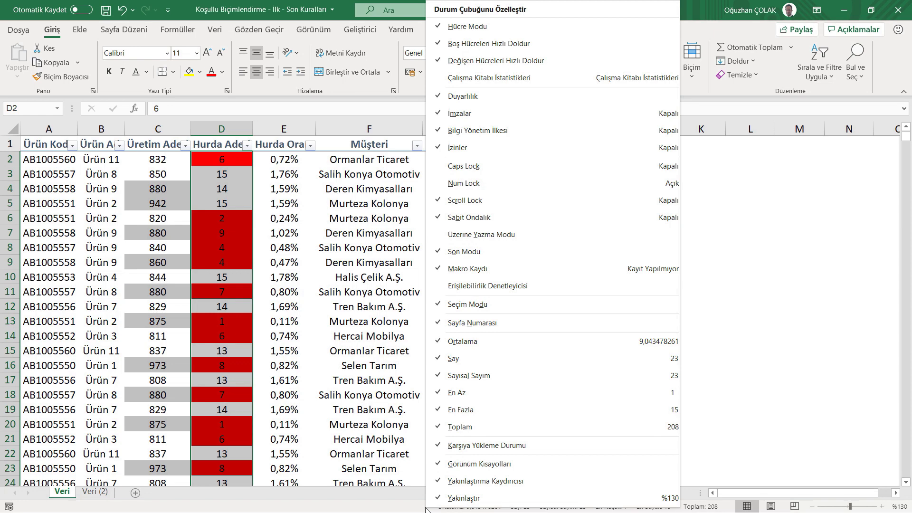
# Toggle Average, Count, Numerical Count, Min, Max and Sum off, restore them, and close the menu.
pyautogui.click(480, 343)
pyautogui.click(478, 359)
pyautogui.click(477, 375)
pyautogui.click(477, 392)
pyautogui.click(476, 409)
pyautogui.click(476, 426)
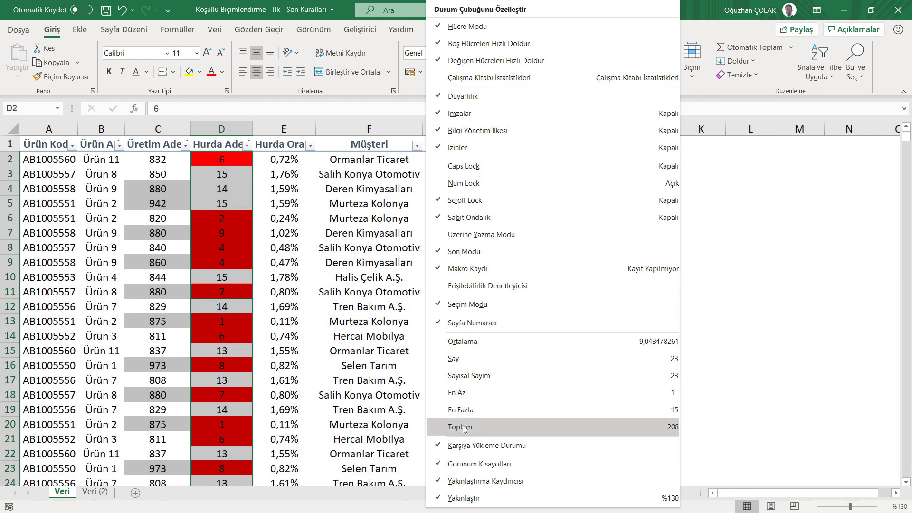
pyautogui.click(464, 427)
pyautogui.click(463, 411)
pyautogui.click(461, 394)
pyautogui.click(462, 341)
pyautogui.click(457, 359)
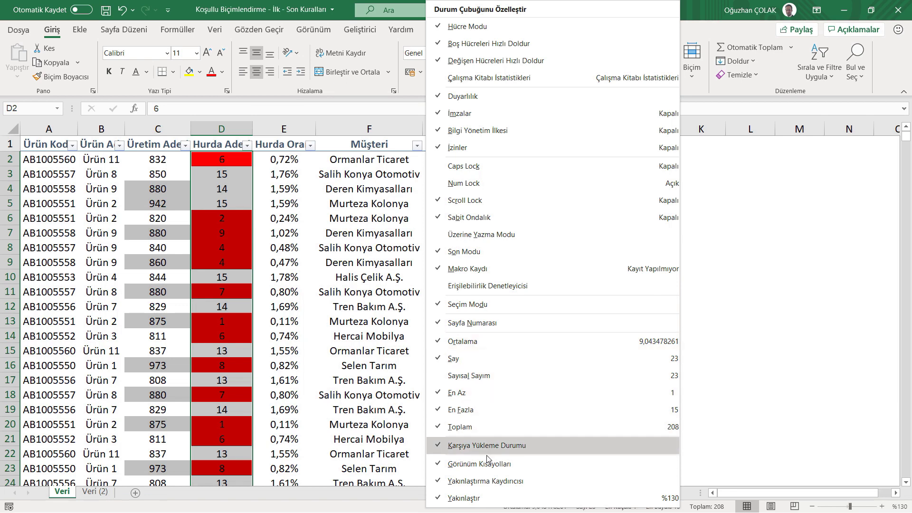
pyautogui.click(372, 250)
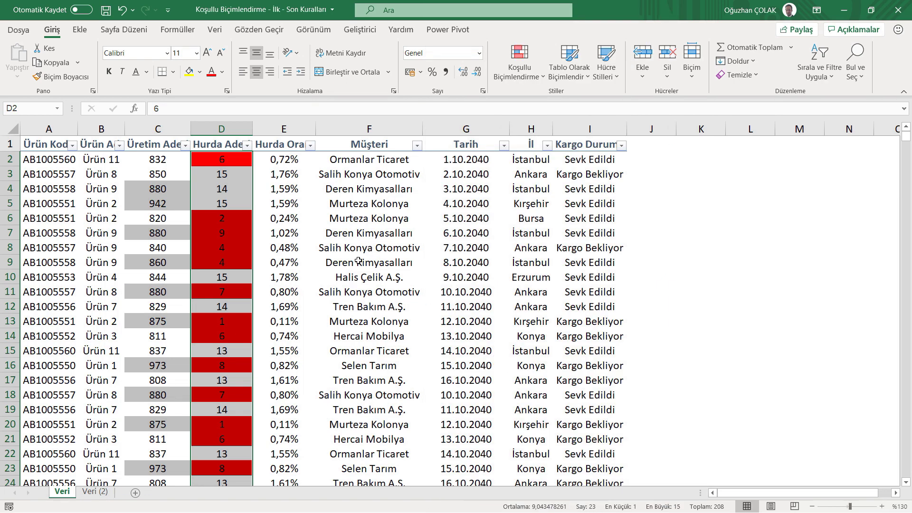
# Select the data range C2:I24.
pyautogui.click(155, 159)
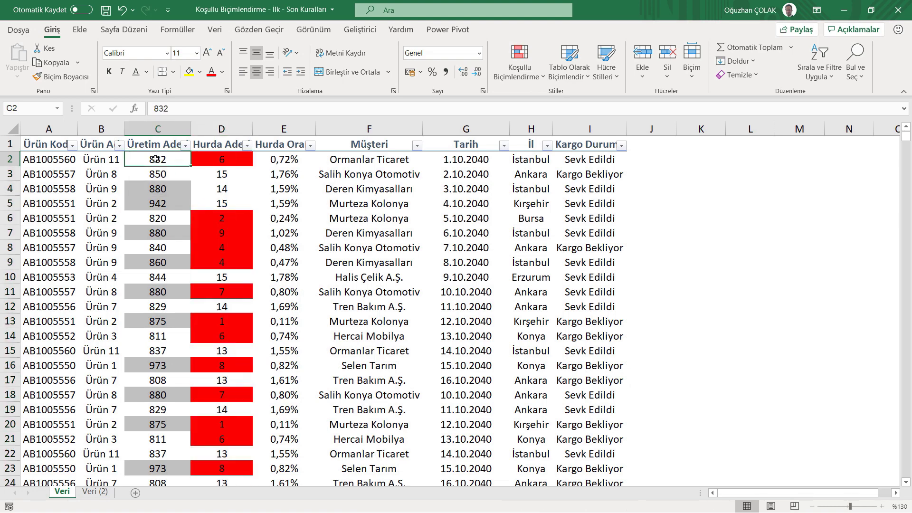
pyautogui.hotkey('ctrl', 'shift', 'Right')
pyautogui.hotkey('ctrl', 'shift', 'Down')
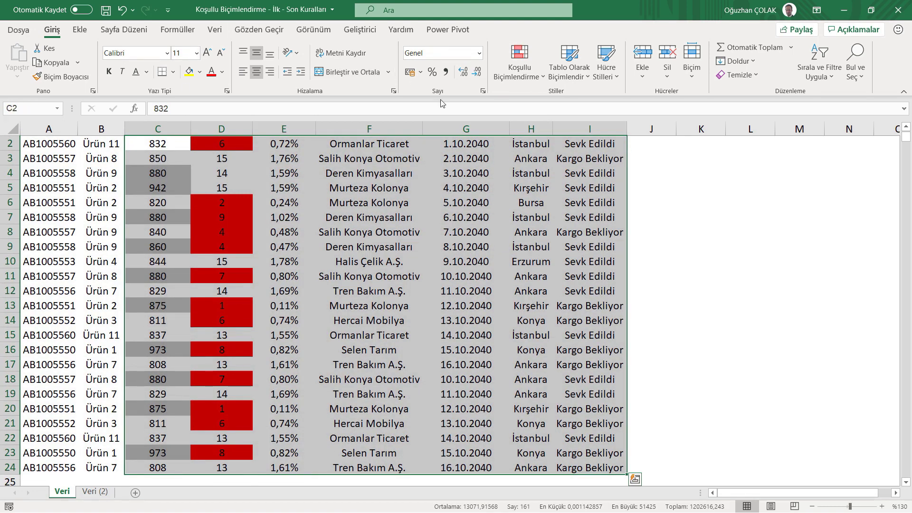
# Clear the conditional formatting rules from the selected cells.
pyautogui.click(511, 76)
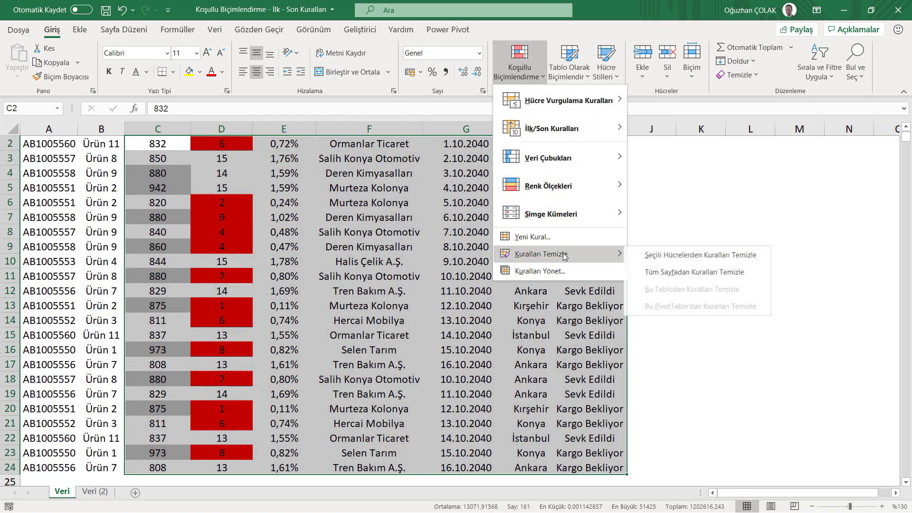
pyautogui.moveTo(542, 253)
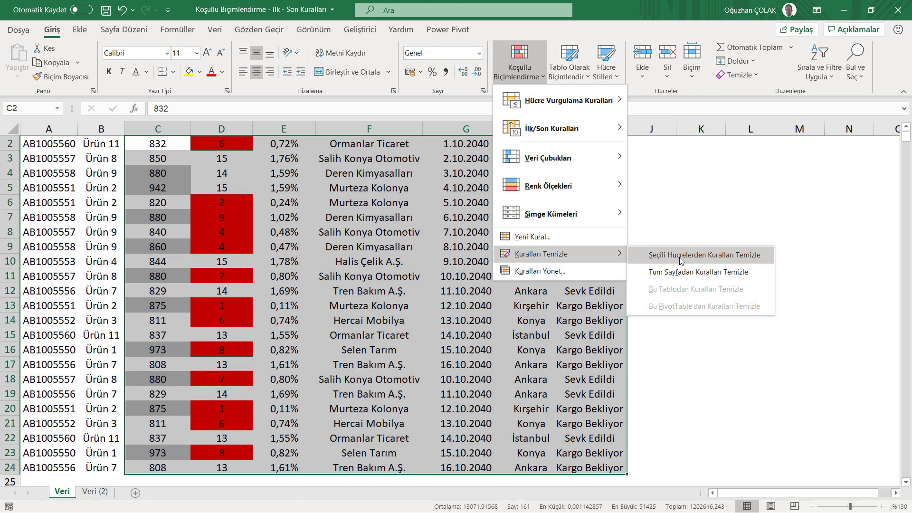
pyautogui.click(681, 260)
pyautogui.scroll(1, 162, 162)
# Select C2:C24 and start a new rule via Top/Bottom Rules > More Rules.
pyautogui.click(161, 162)
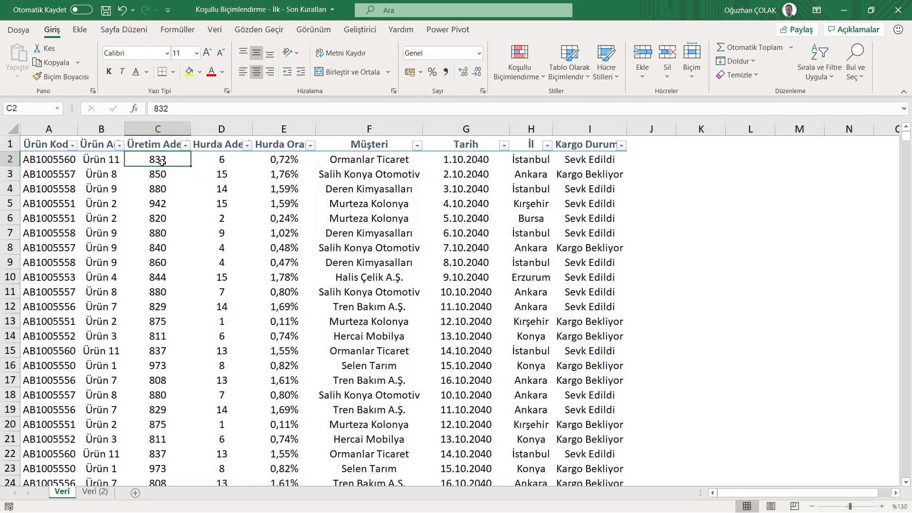
pyautogui.hotkey('ctrl', 'shift', 'Down')
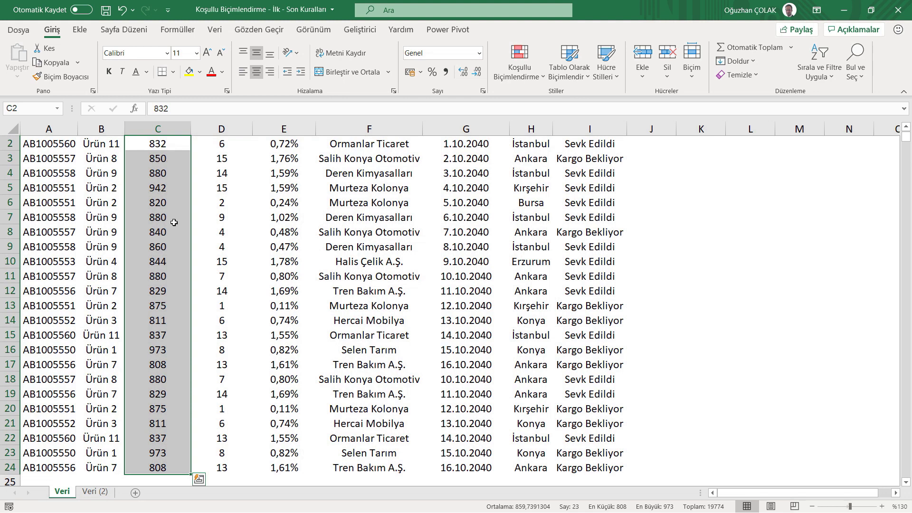
pyautogui.scroll(1, 174, 223)
pyautogui.click(533, 80)
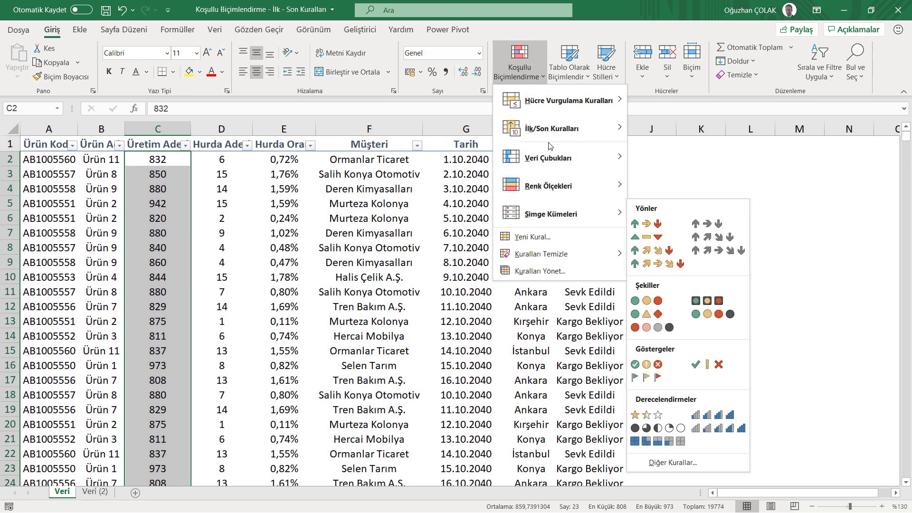
pyautogui.moveTo(551, 129)
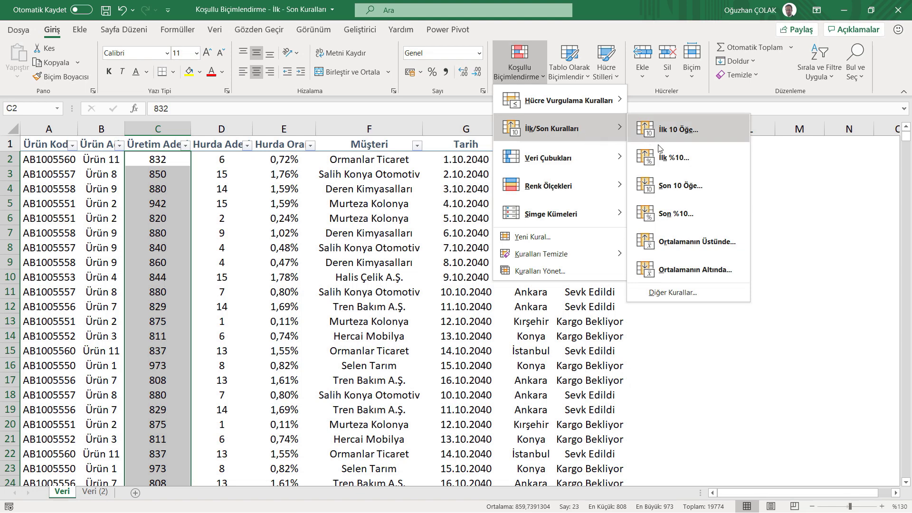
pyautogui.click(665, 292)
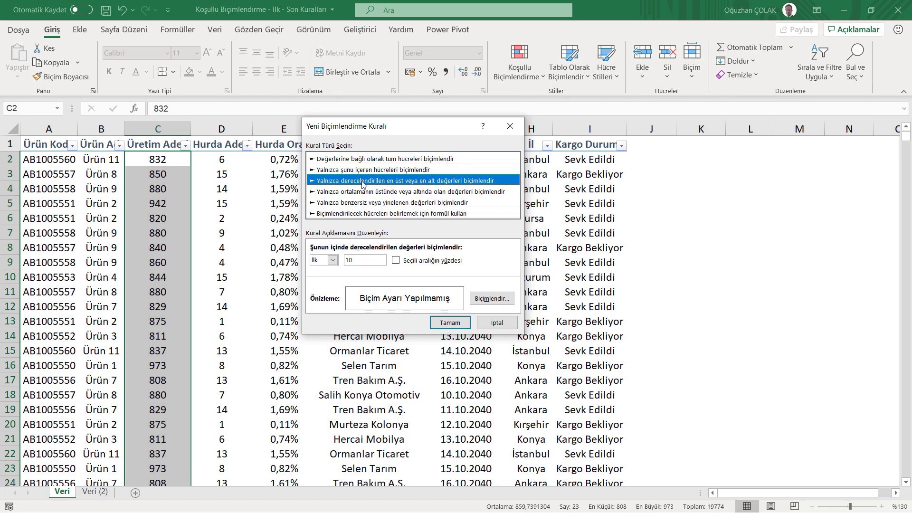
pyautogui.click(381, 171)
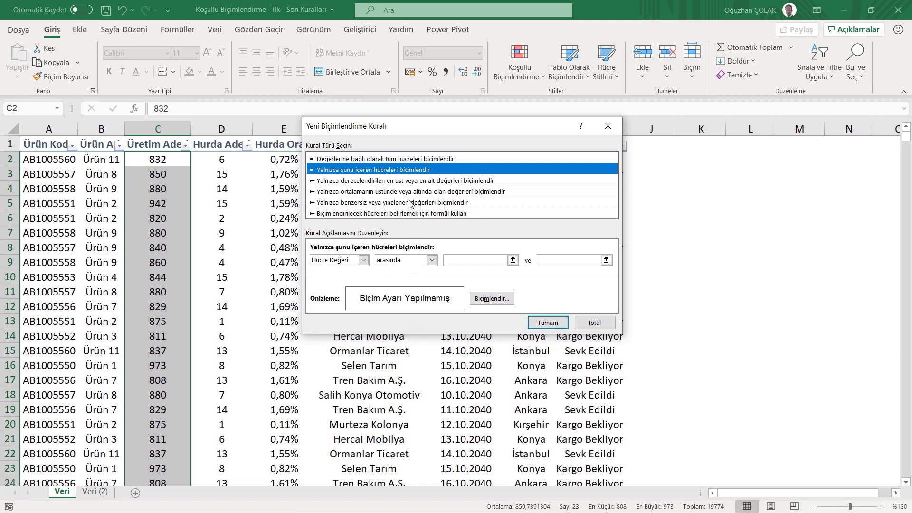
# Try the 2-Renk Ölçeği value-based style, then switch to 'Format only cells that contain'.
pyautogui.click(400, 160)
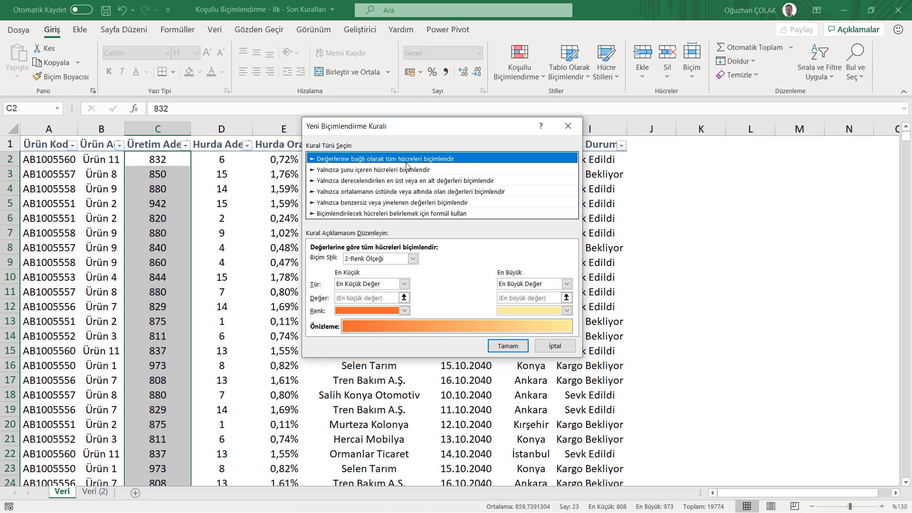
pyautogui.click(413, 259)
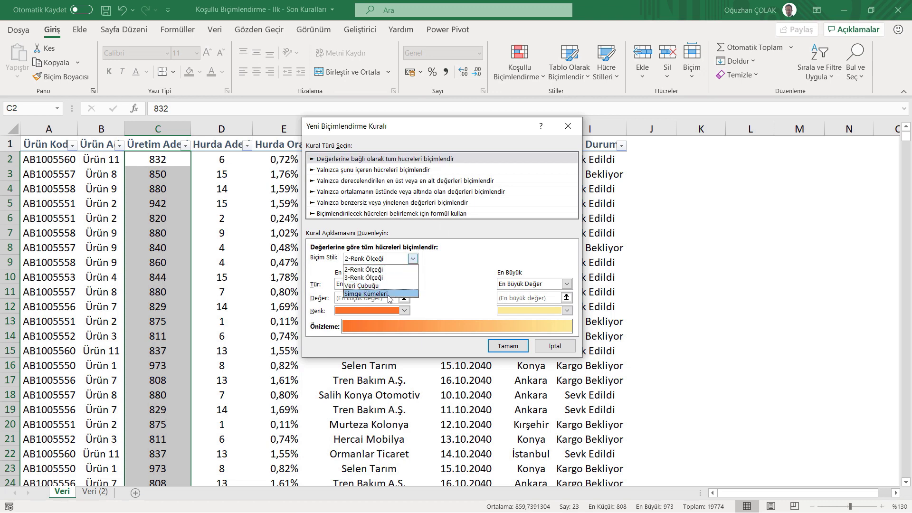
pyautogui.click(456, 254)
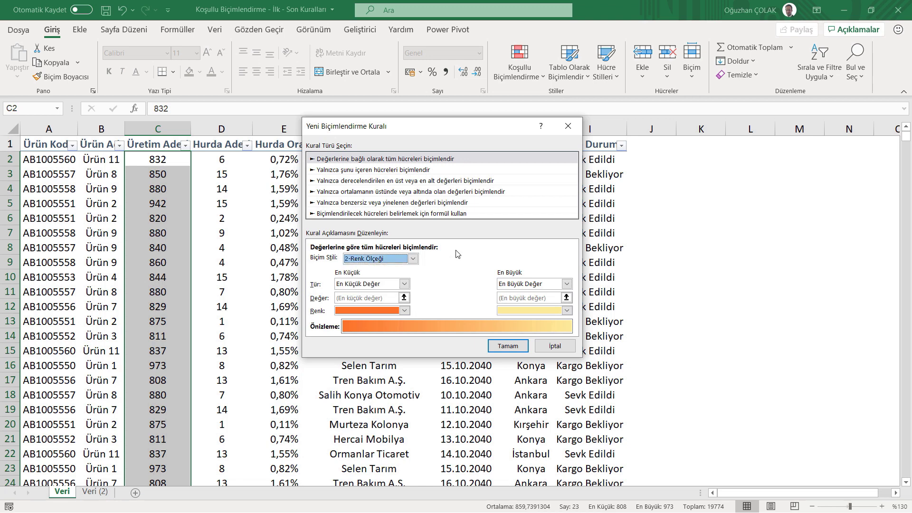
pyautogui.click(407, 171)
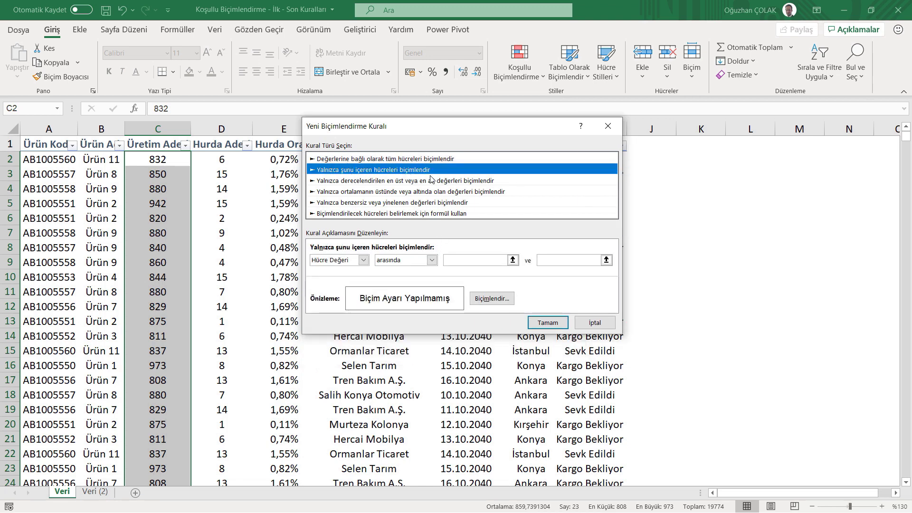
# Apply a Cell Value between 850 and 900 rule with a blue fill to C2:C24.
pyautogui.click(431, 260)
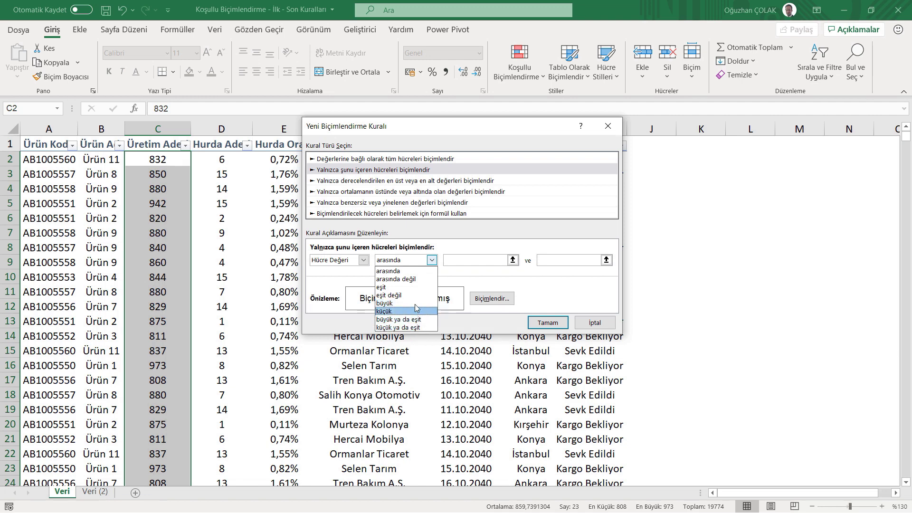
pyautogui.click(385, 271)
pyautogui.click(364, 261)
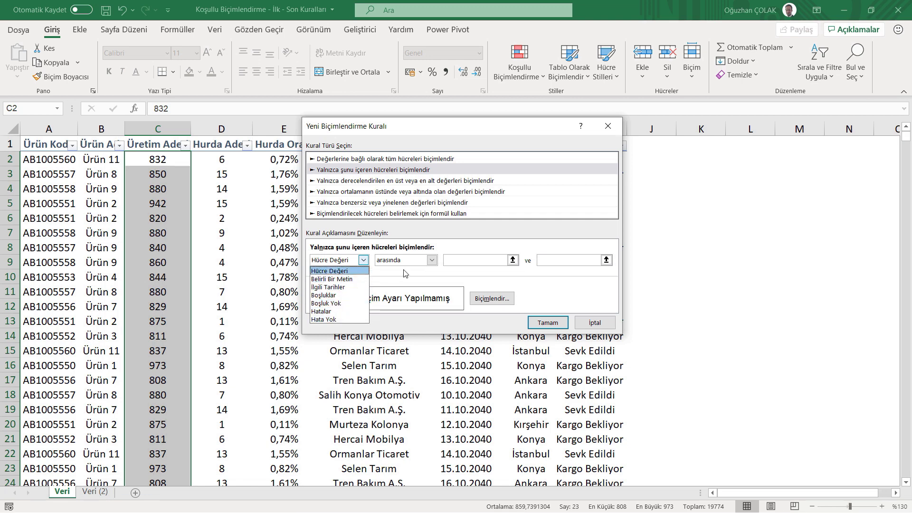
pyautogui.click(348, 272)
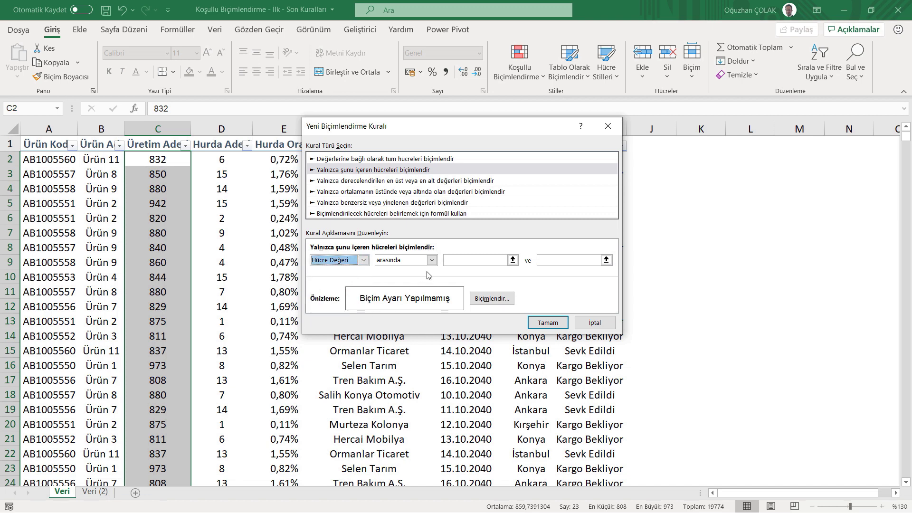
pyautogui.click(466, 263)
pyautogui.write('850')
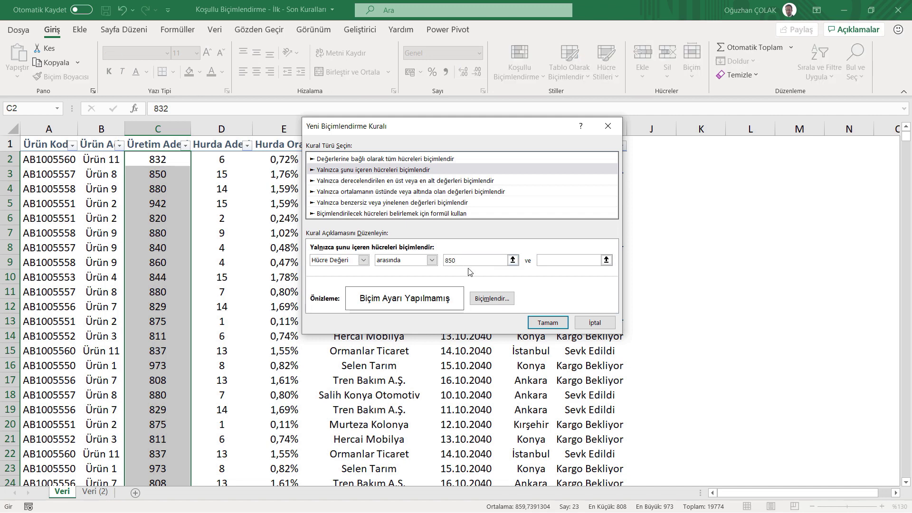
pyautogui.click(571, 260)
pyautogui.write('900')
pyautogui.click(493, 299)
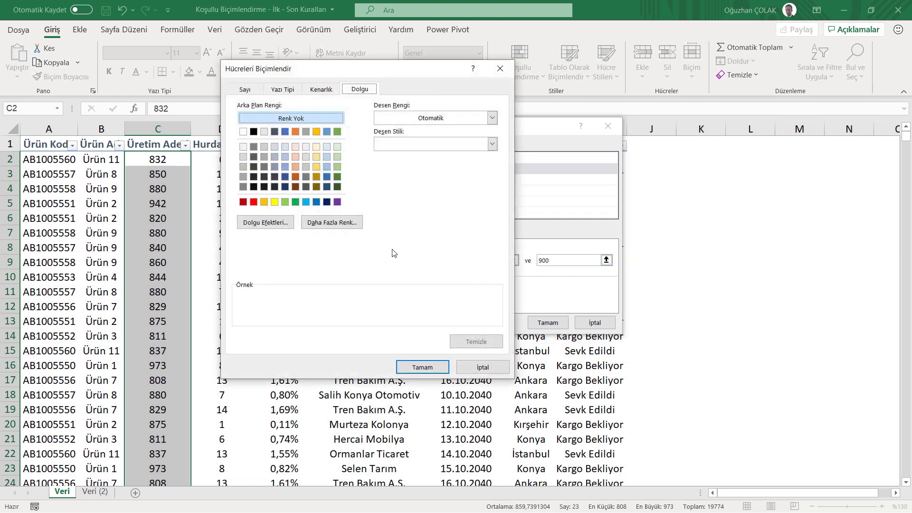
pyautogui.click(411, 367)
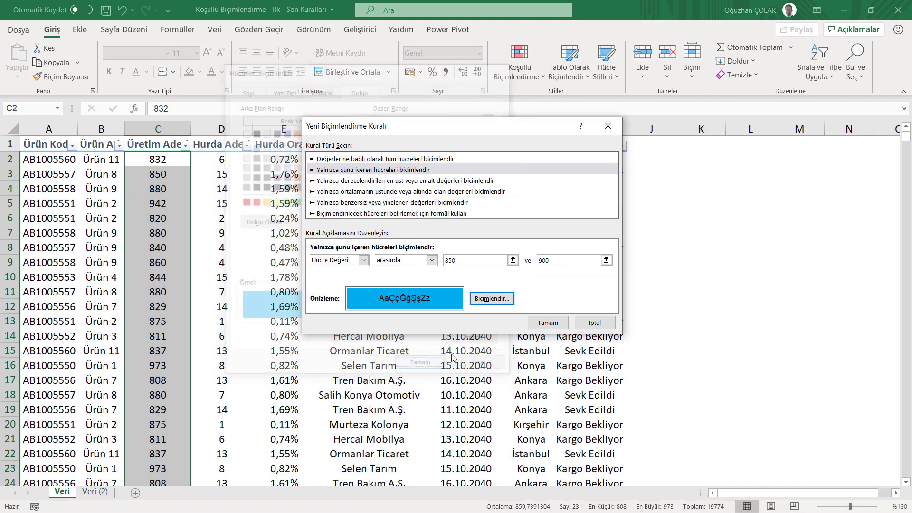
pyautogui.click(547, 322)
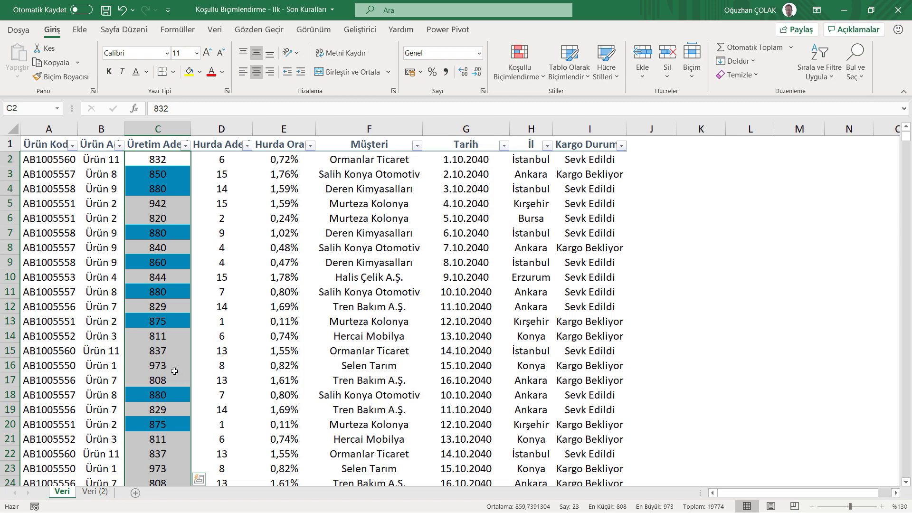
# Clear the blue rule from the selected Üretim Adedi cells.
pyautogui.scroll(-3, 176, 371)
pyautogui.scroll(3, 176, 371)
pyautogui.click(523, 76)
pyautogui.moveTo(541, 254)
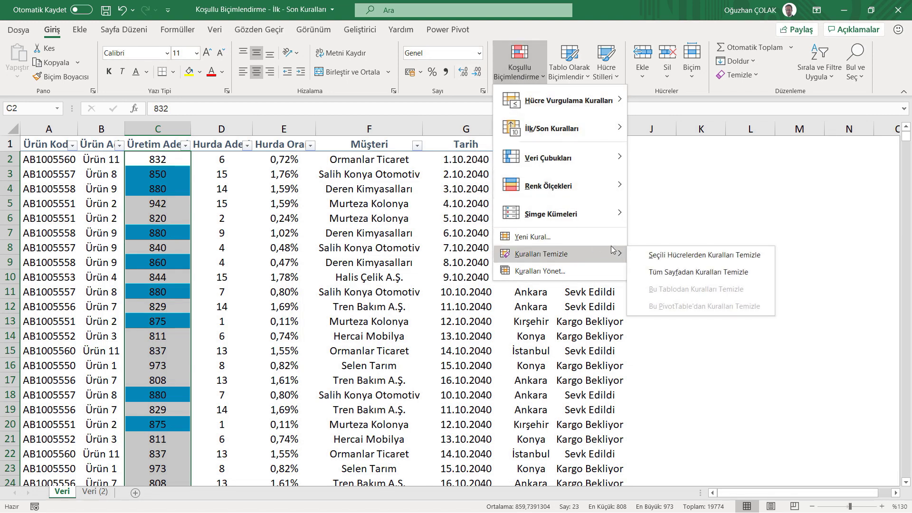
pyautogui.click(667, 256)
# Start a new 'Format only cells that contain' rule via More Rules.
pyautogui.click(534, 76)
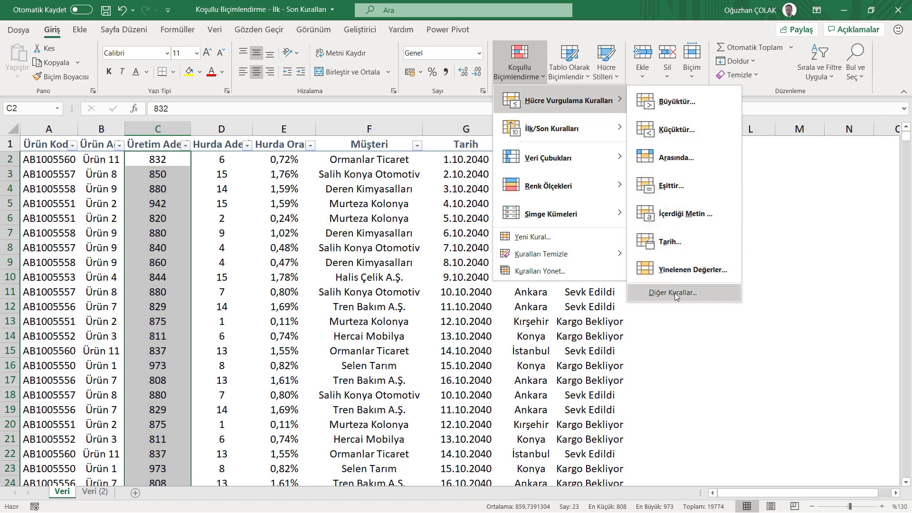
pyautogui.moveTo(552, 128)
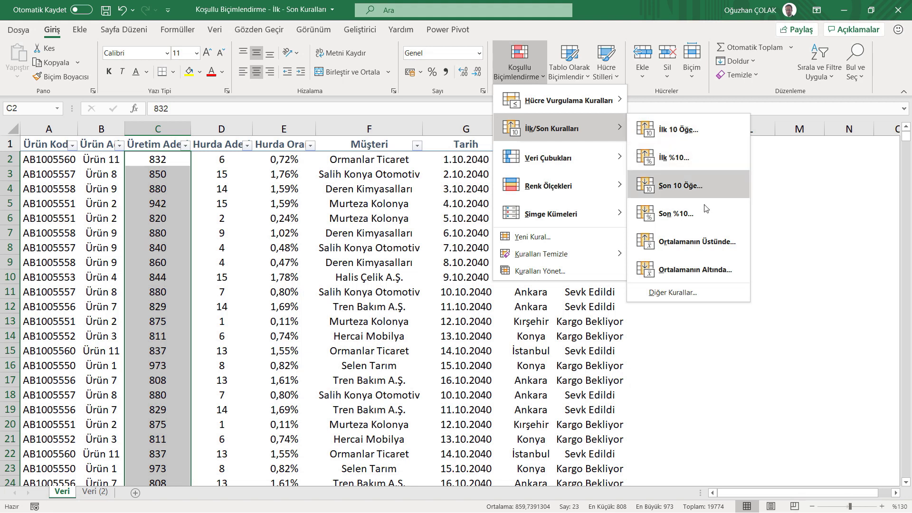
pyautogui.click(698, 292)
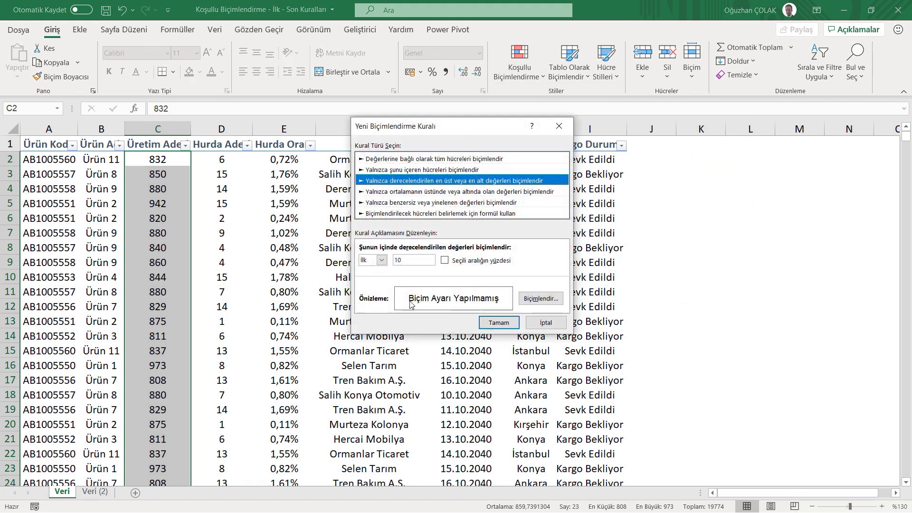
pyautogui.click(401, 169)
pyautogui.click(413, 260)
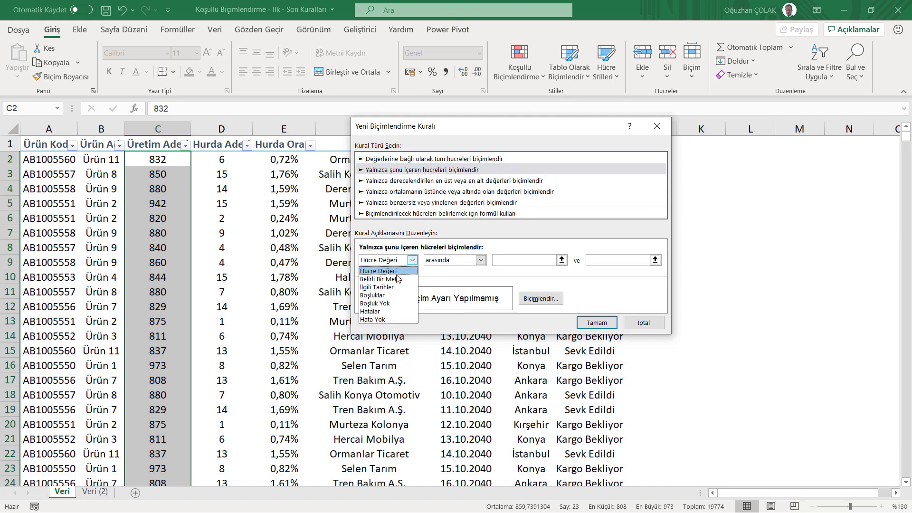
# Fill C2:C24 values not between 850 and 900 red with a cell-value rule.
pyautogui.click(240, 266)
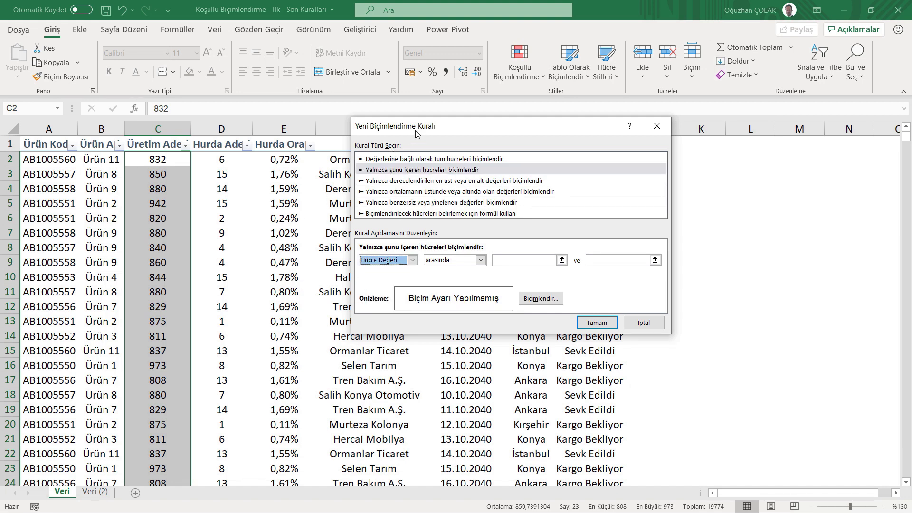
pyautogui.moveTo(413, 127); pyautogui.dragTo(598, 114)
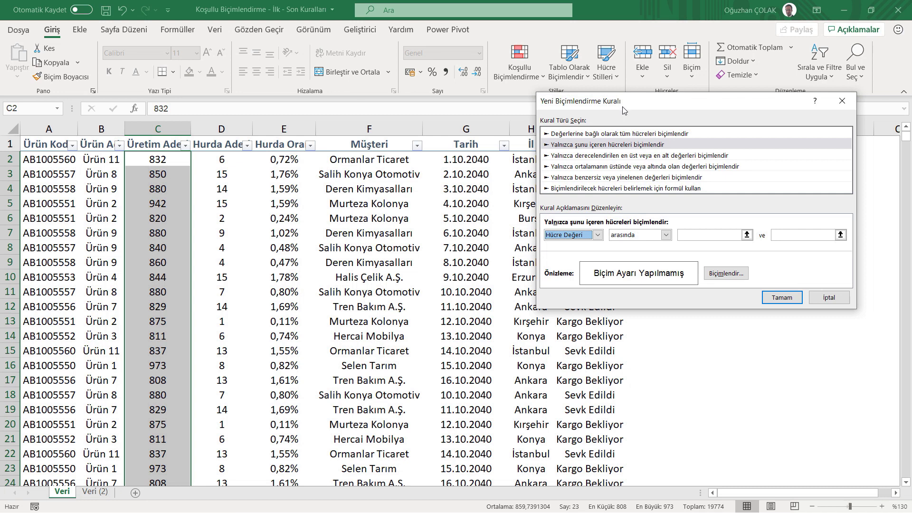
pyautogui.moveTo(620, 104); pyautogui.dragTo(554, 135)
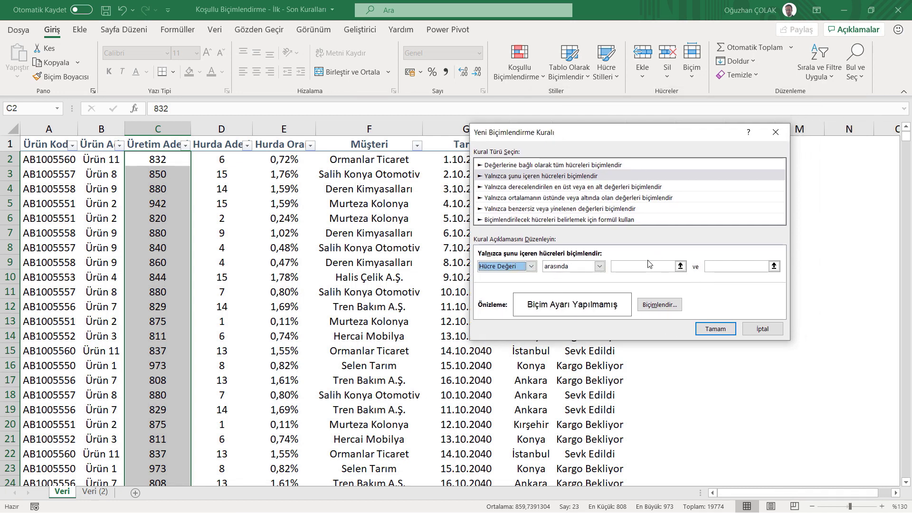
pyautogui.click(599, 266)
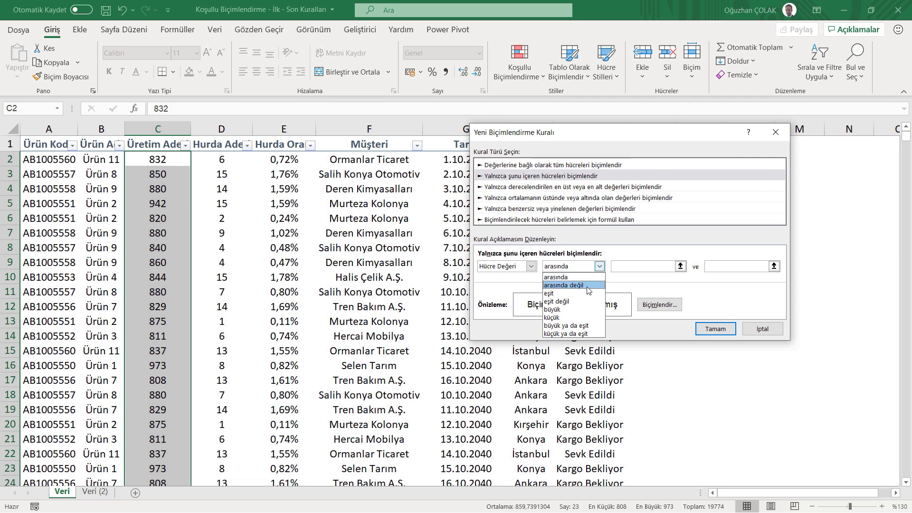
pyautogui.click(589, 286)
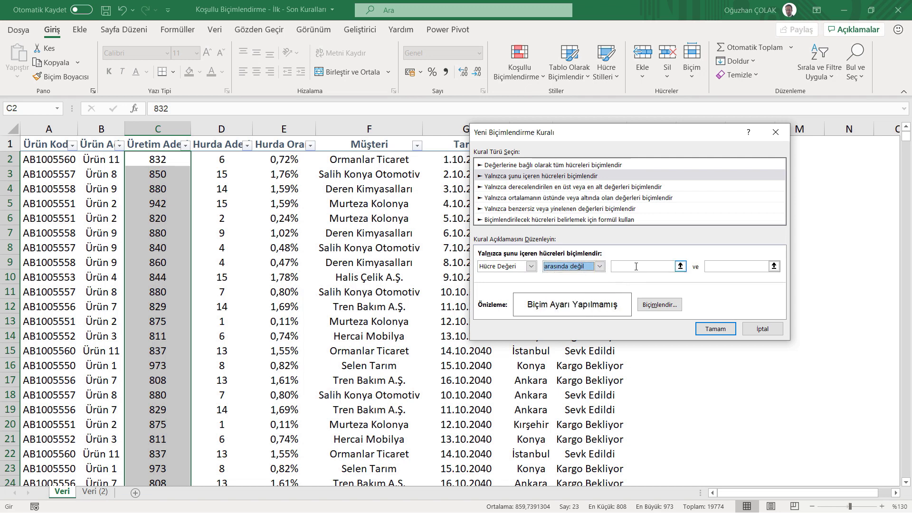
pyautogui.click(636, 266)
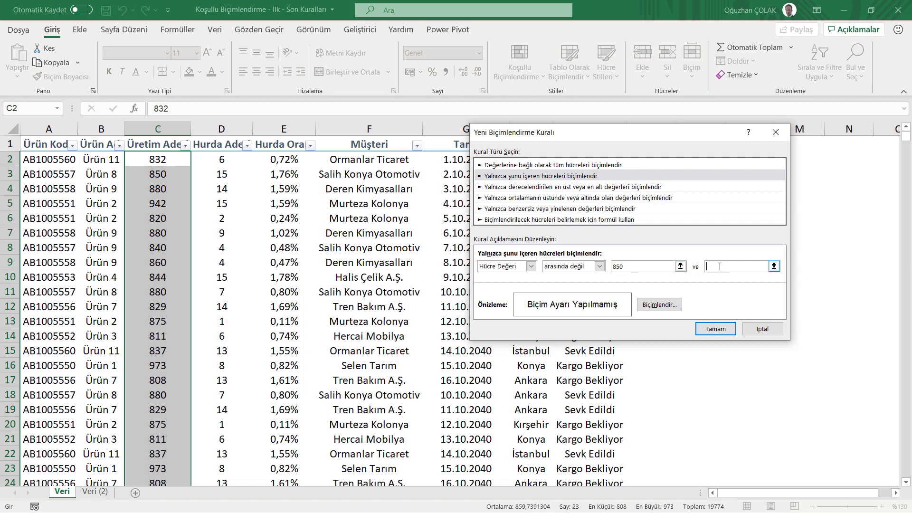
pyautogui.click(660, 305)
pyautogui.click(352, 188)
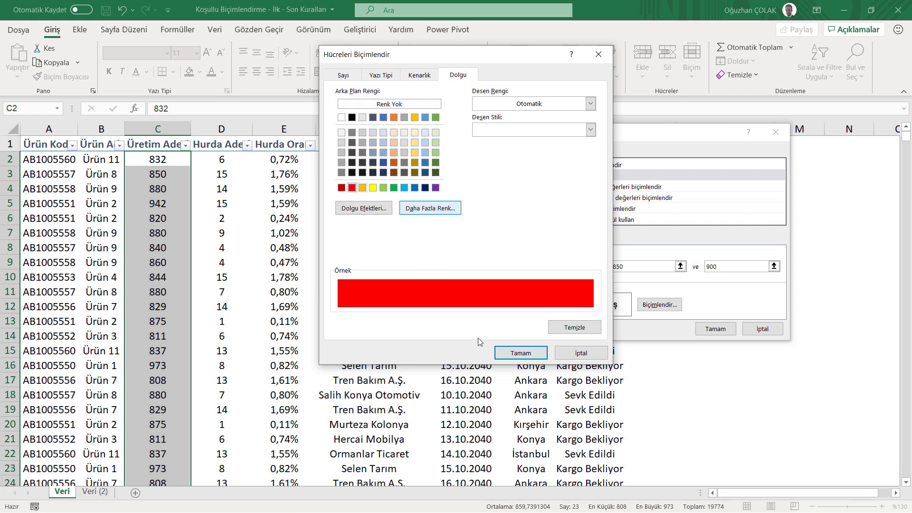
pyautogui.click(521, 353)
pyautogui.click(714, 329)
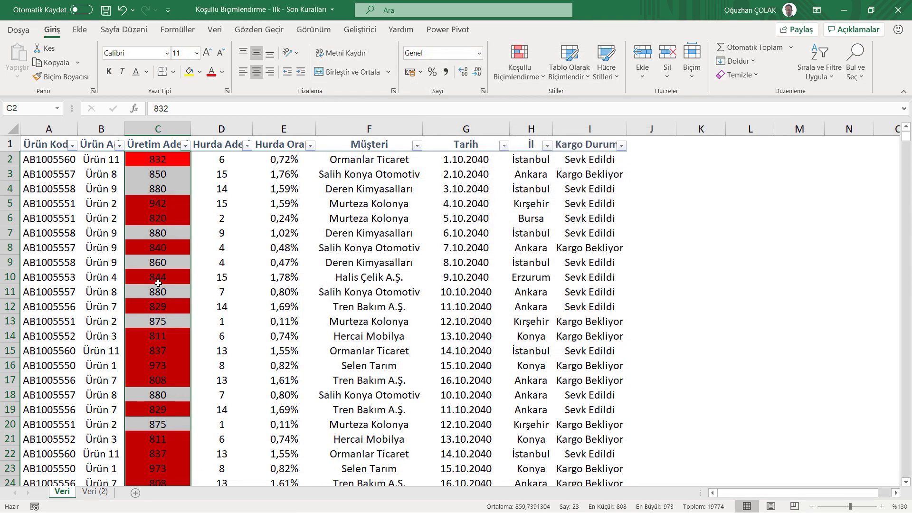
# Review the red-filled quantities and bring up the Conditional Formatting menu.
pyautogui.scroll(-2, 158, 283)
pyautogui.scroll(2, 158, 284)
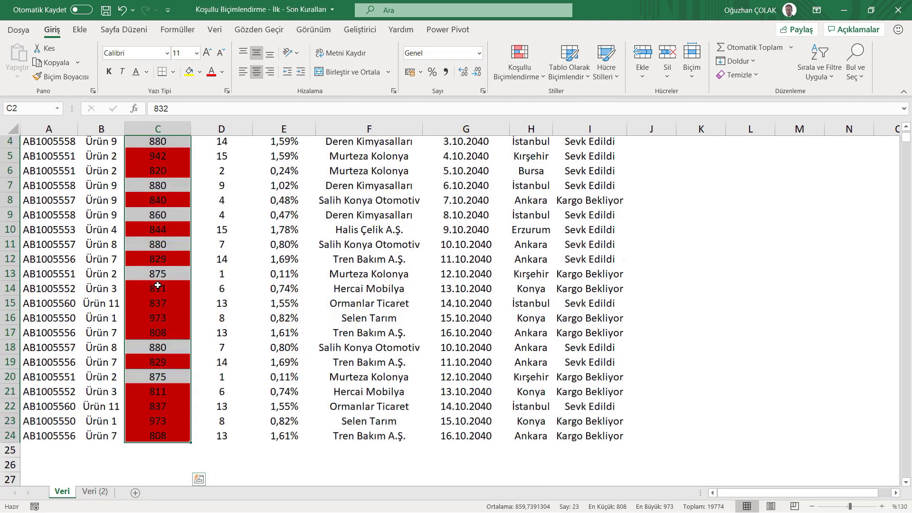
pyautogui.scroll(1, 157, 285)
pyautogui.click(528, 67)
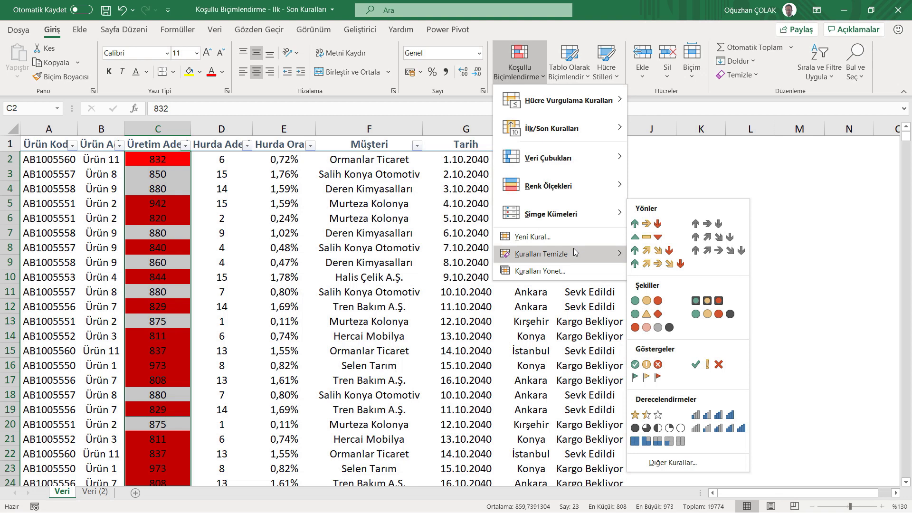
# Replace the red rule with a green fill for Cell Value greater than or equal to 850.
pyautogui.moveTo(541, 253)
pyautogui.click(686, 259)
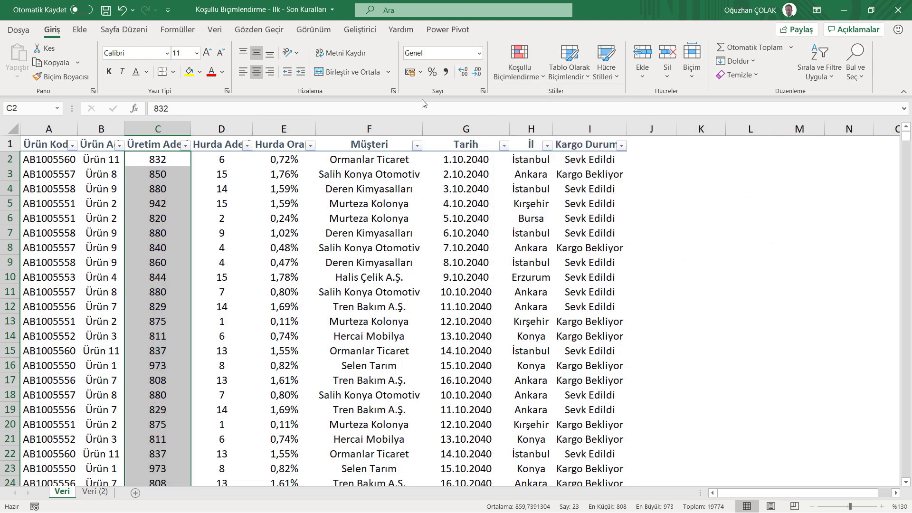
pyautogui.click(528, 72)
pyautogui.moveTo(552, 128)
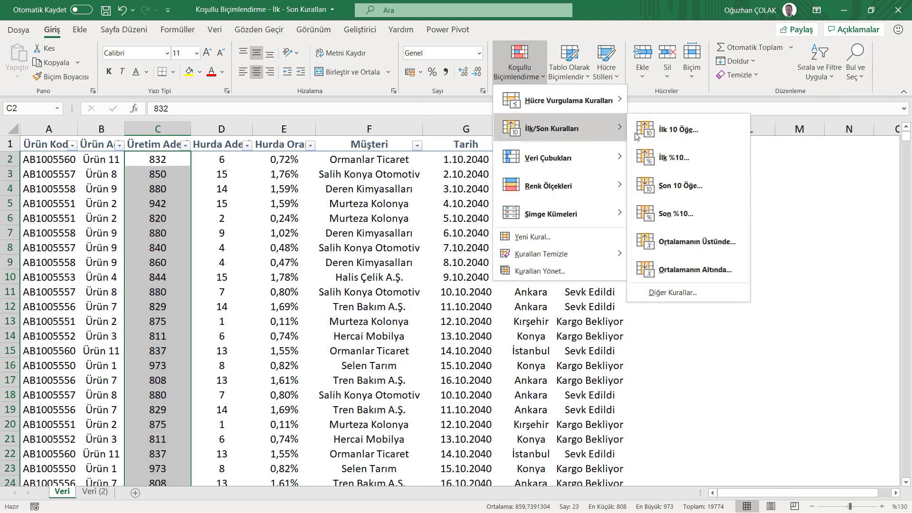
pyautogui.click(672, 291)
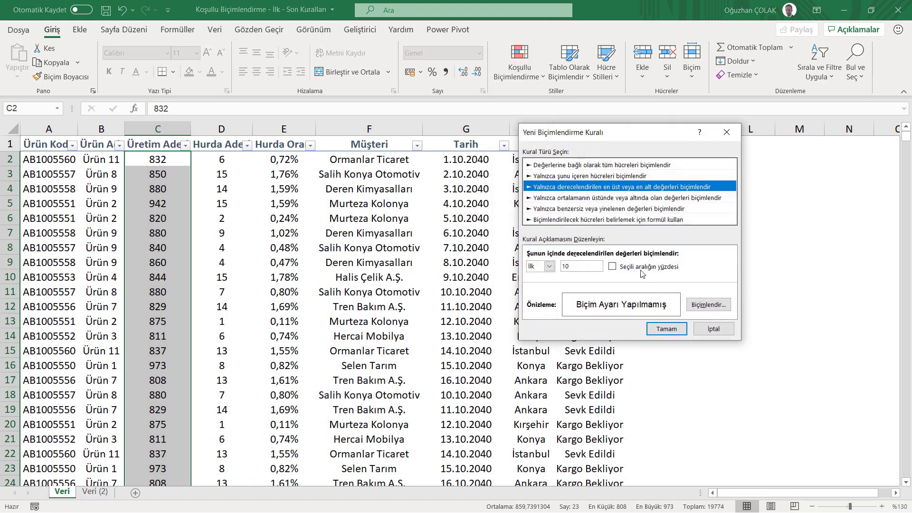
pyautogui.moveTo(623, 135)
pyautogui.mouseDown()
pyautogui.moveTo(552, 140)
pyautogui.moveTo(506, 118)
pyautogui.mouseUp()
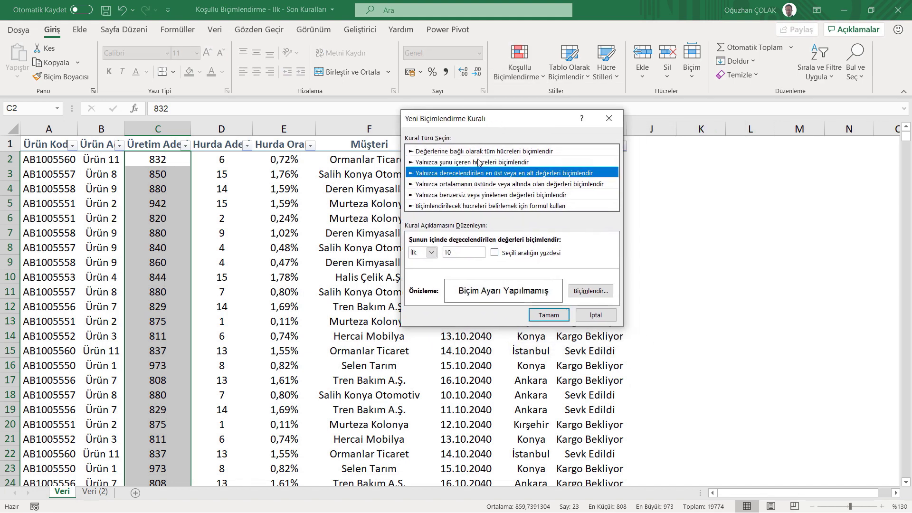
pyautogui.click(480, 162)
pyautogui.click(531, 253)
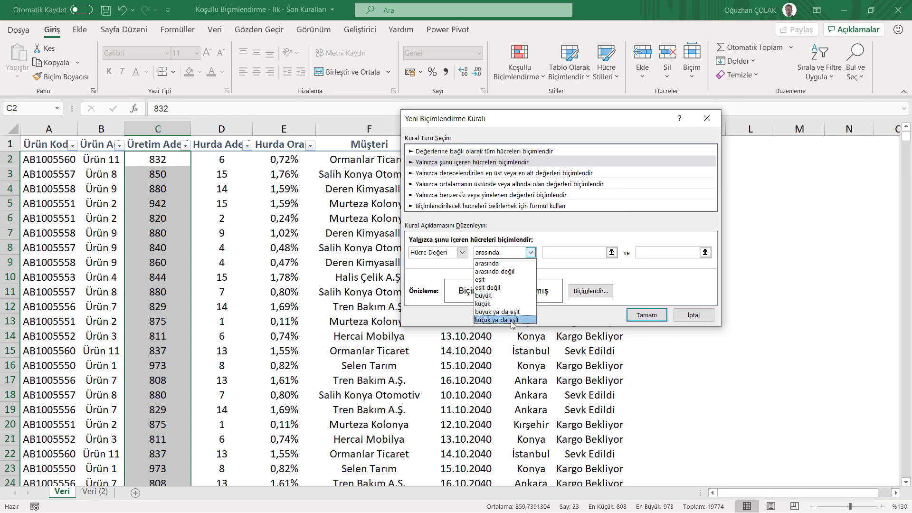
pyautogui.click(498, 312)
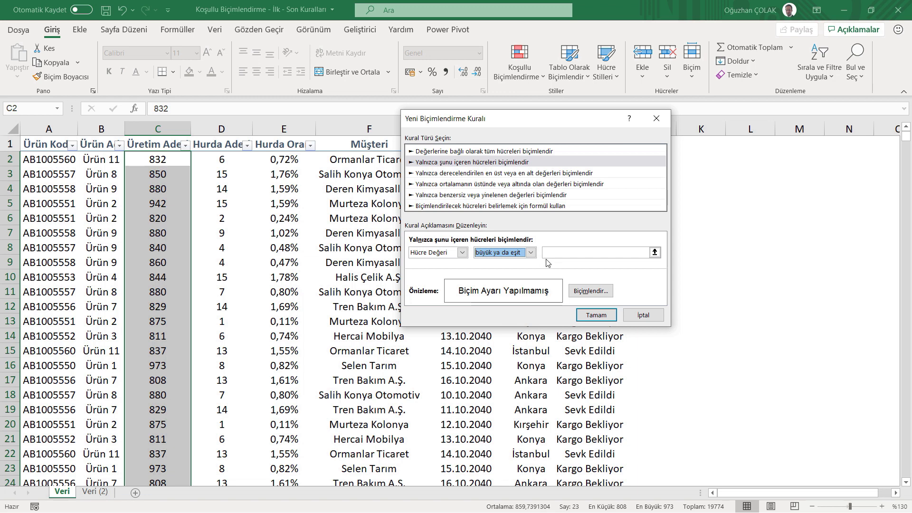
pyautogui.click(582, 253)
pyautogui.write('850')
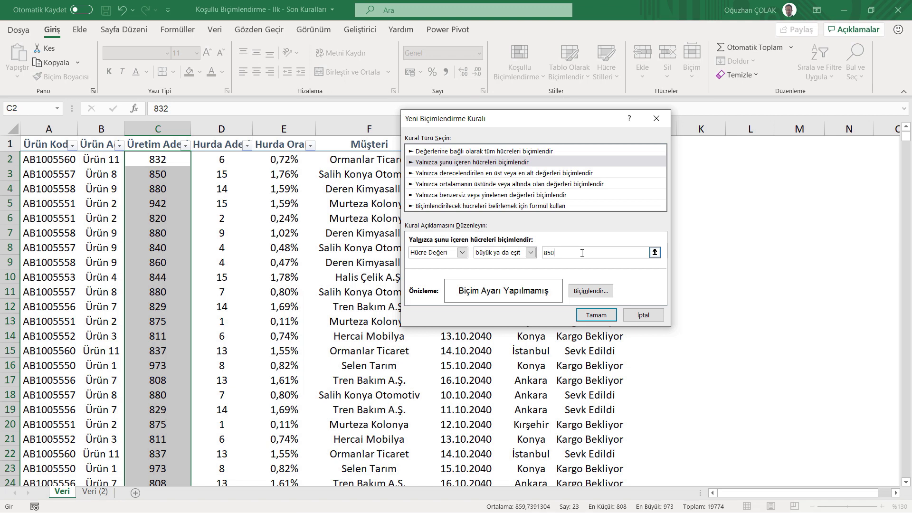
pyautogui.click(591, 291)
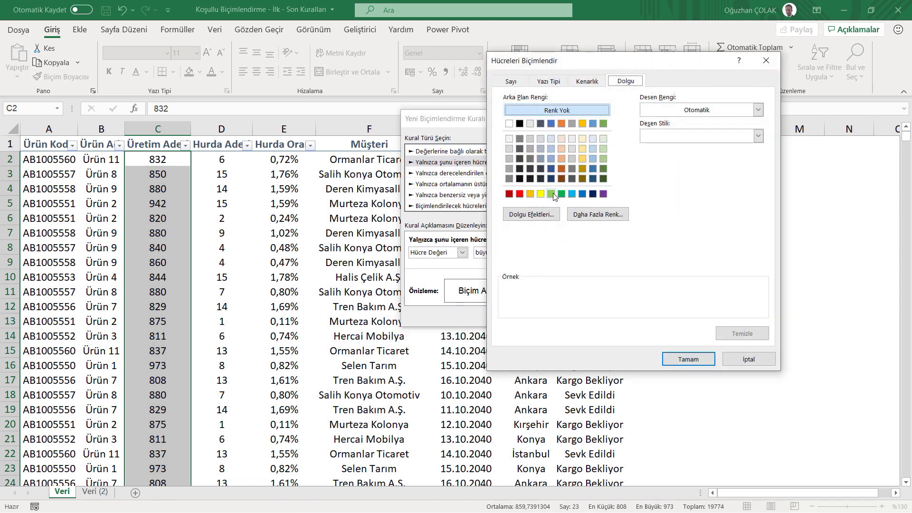
pyautogui.click(552, 195)
pyautogui.click(688, 359)
pyautogui.click(597, 317)
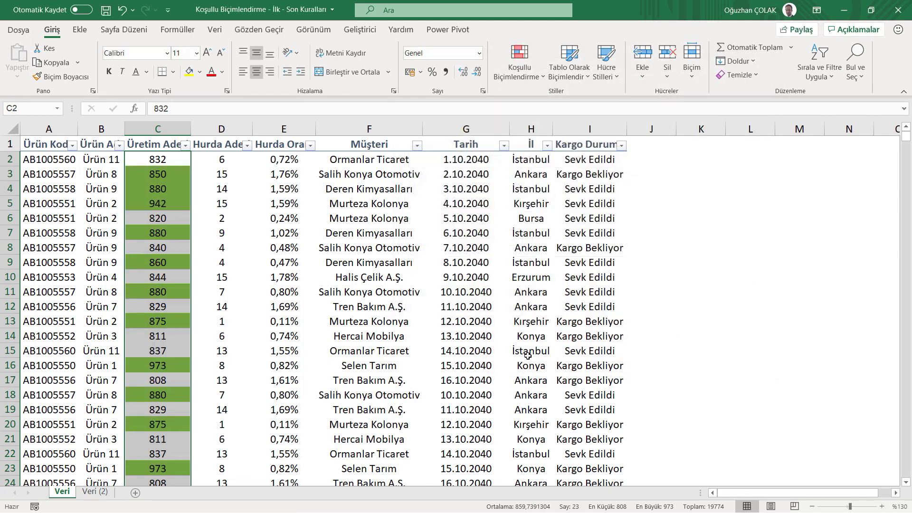
# Clear the green rule from column C and select customer cell F2.
pyautogui.click(531, 75)
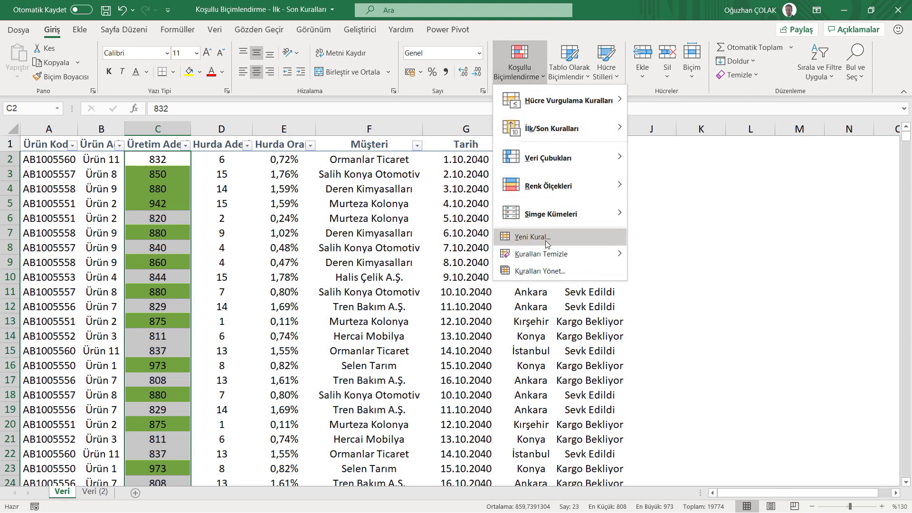
pyautogui.moveTo(541, 254)
pyautogui.click(651, 254)
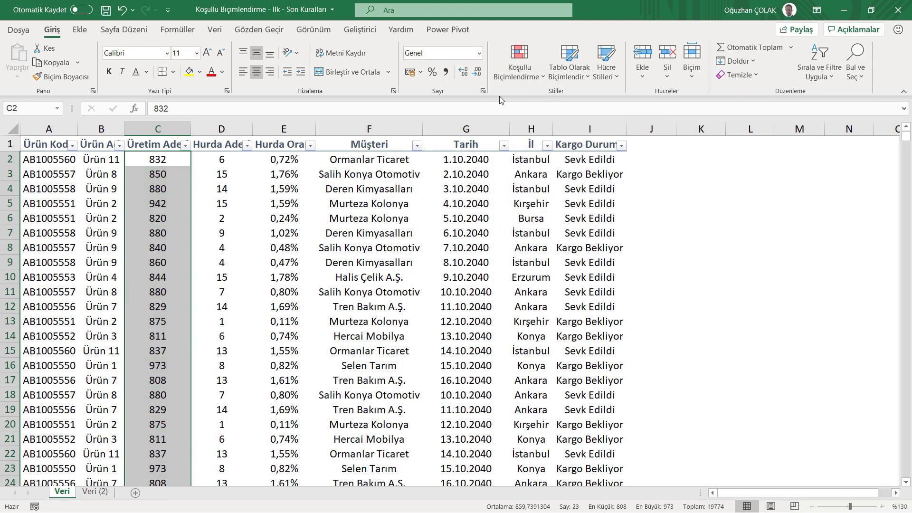
pyautogui.click(369, 159)
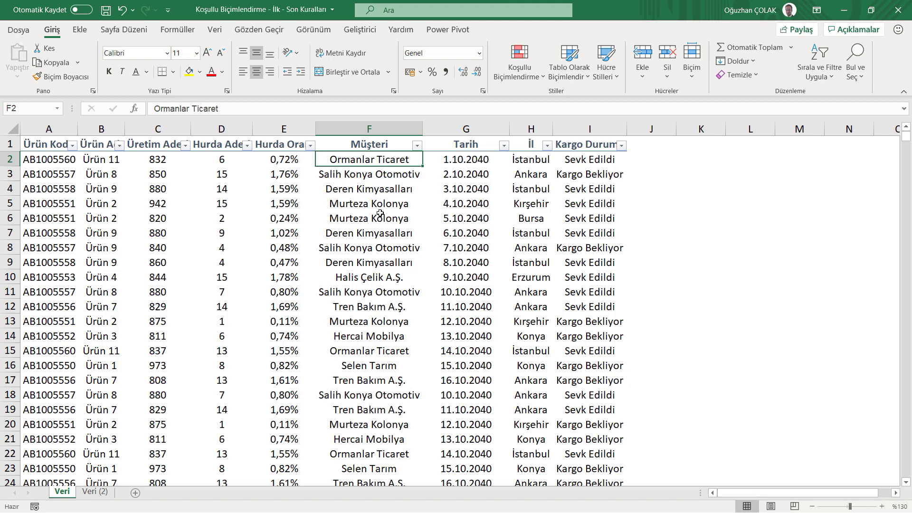
# Select F2:F24 and start a new conditional formatting rule.
pyautogui.hotkey('ctrl', 'shift', 'Down')
pyautogui.scroll(1, 377, 202)
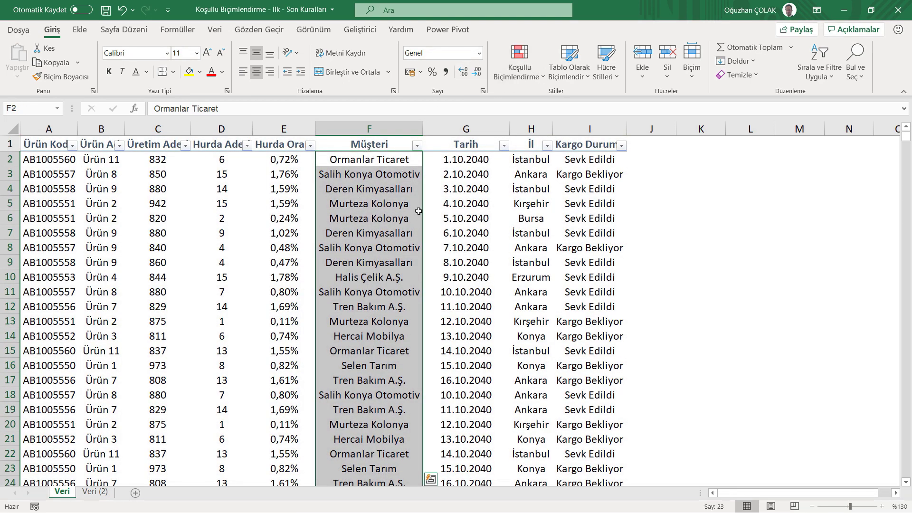
pyautogui.click(521, 76)
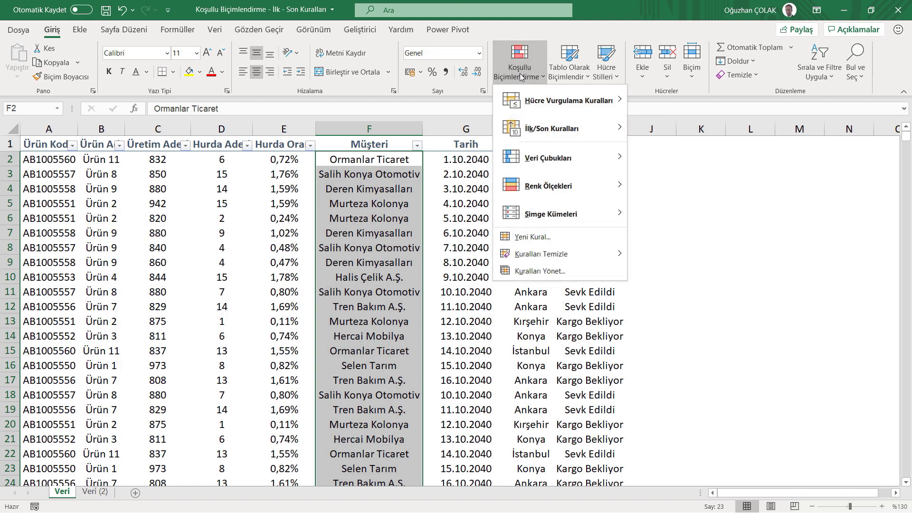
pyautogui.moveTo(552, 129)
pyautogui.click(671, 292)
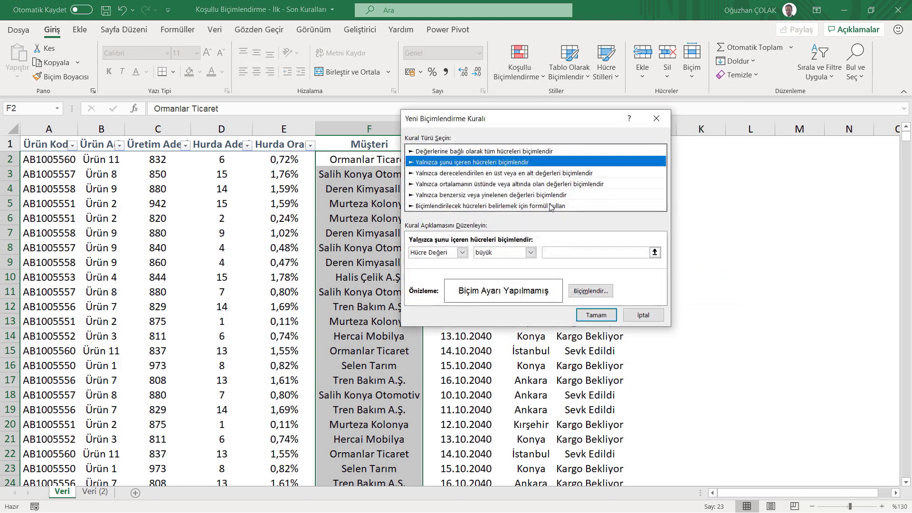
pyautogui.moveTo(529, 126)
pyautogui.mouseDown()
pyautogui.moveTo(603, 117)
pyautogui.moveTo(549, 118)
pyautogui.mouseUp()
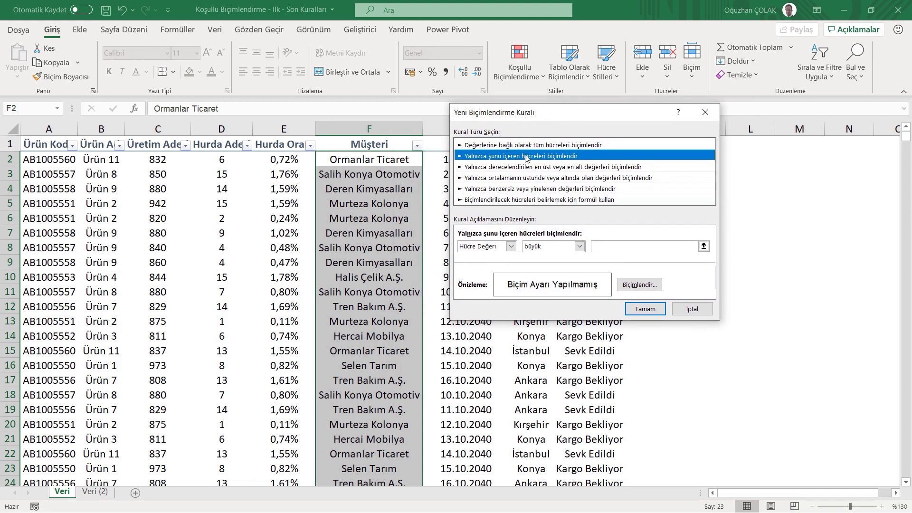
# Format Specific Text containing 'Otomotiv' with a yellow fill and check the result.
pyautogui.click(511, 246)
pyautogui.click(494, 265)
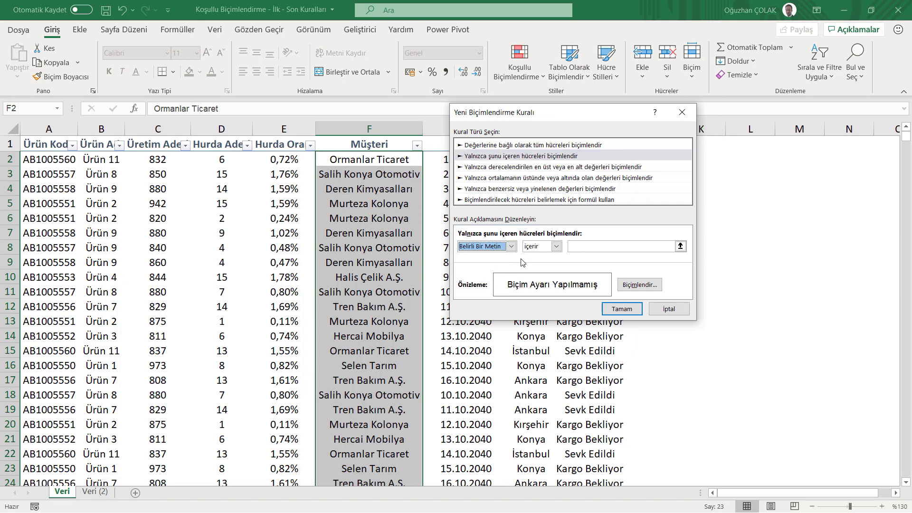
pyautogui.click(583, 245)
pyautogui.write('Otomotiv')
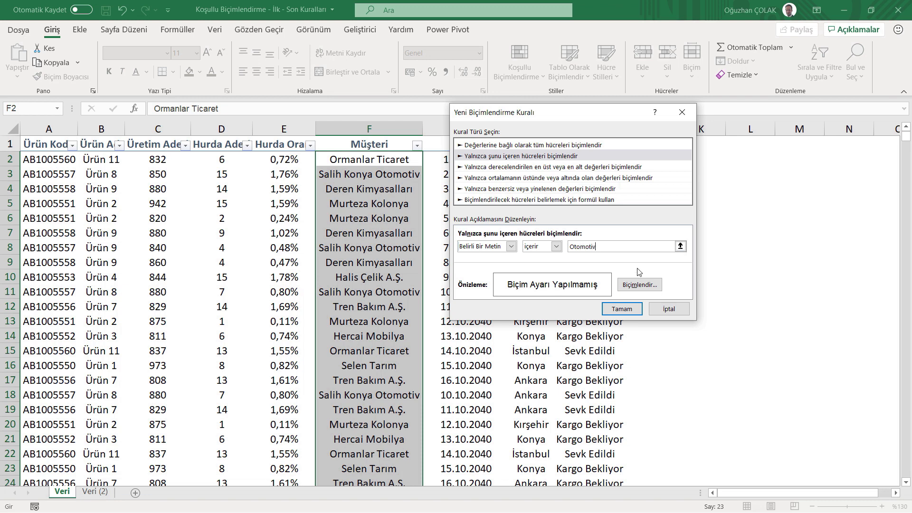
pyautogui.click(641, 285)
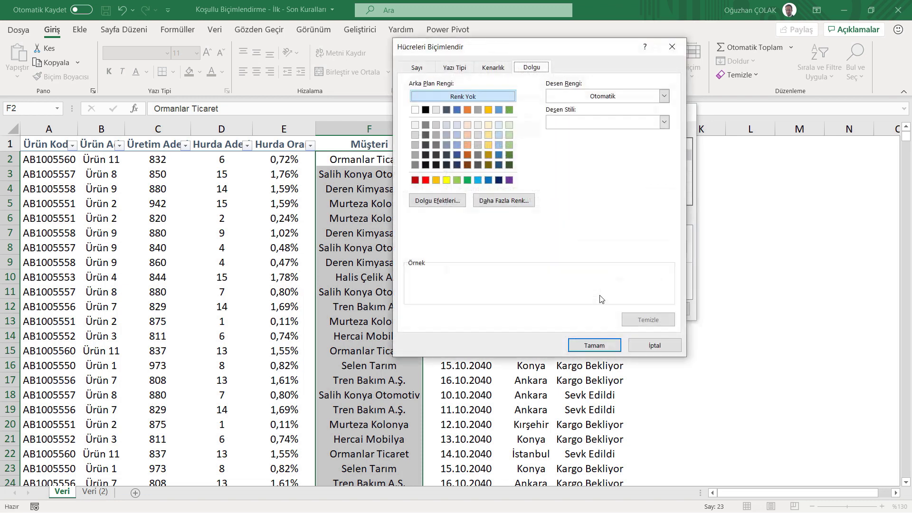
pyautogui.click(446, 180)
pyautogui.click(594, 345)
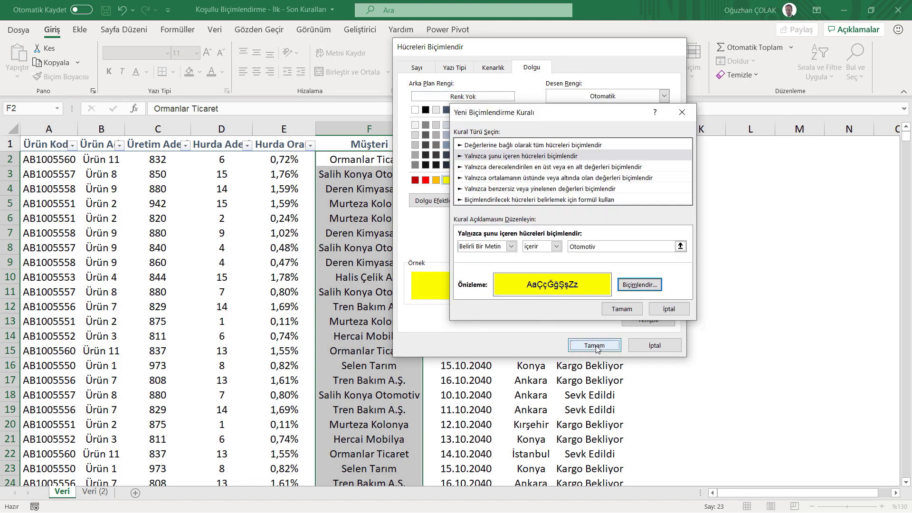
pyautogui.click(628, 309)
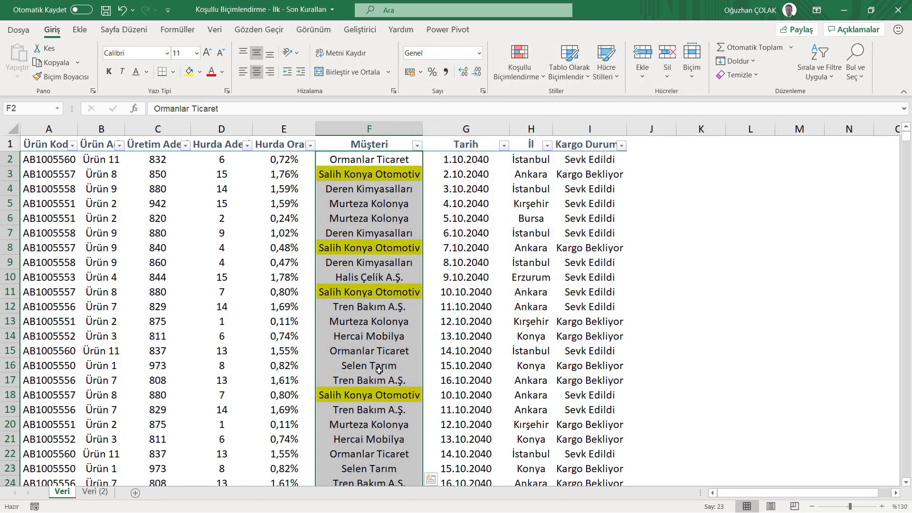
pyautogui.scroll(-4, 380, 373)
pyautogui.scroll(-1, 380, 373)
pyautogui.scroll(5, 380, 369)
pyautogui.scroll(1, 380, 332)
# Clear rules from the entire sheet, then open and cancel a New Formatting Rule dialog.
pyautogui.click(525, 79)
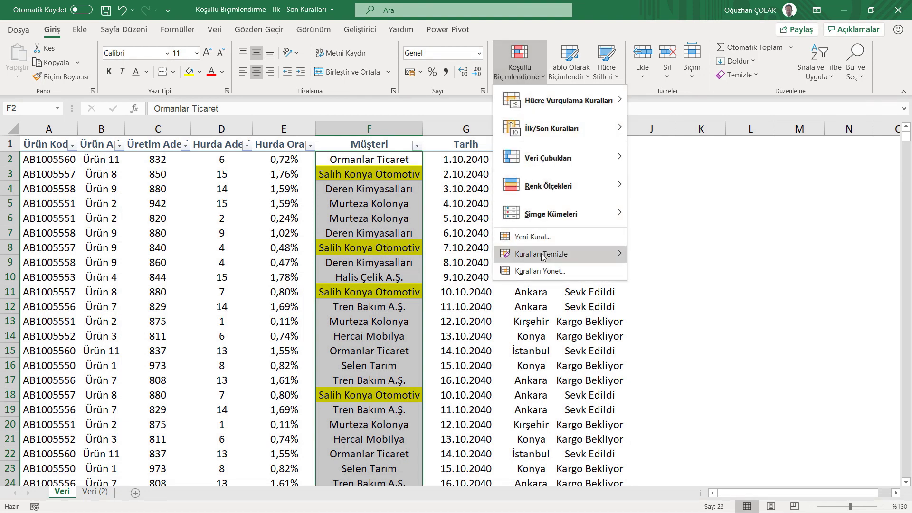
pyautogui.moveTo(542, 254)
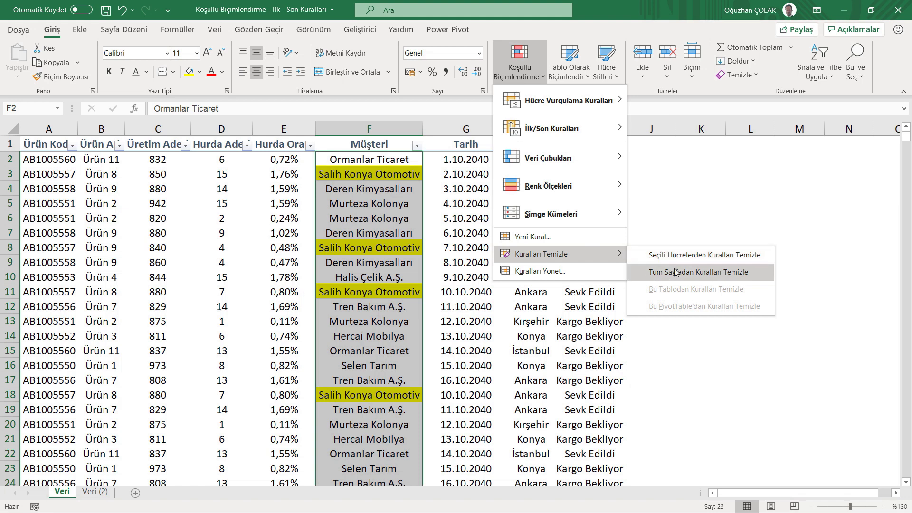
pyautogui.click(675, 268)
pyautogui.click(528, 80)
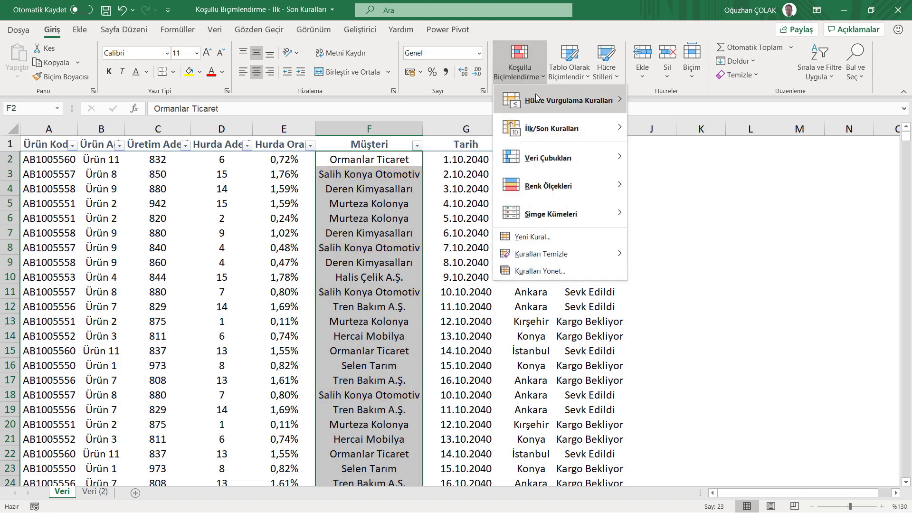
pyautogui.moveTo(568, 99)
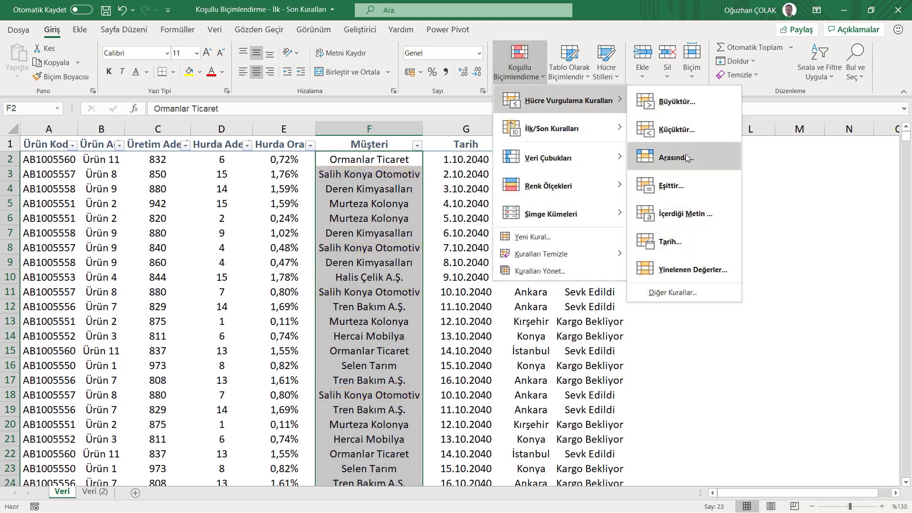
pyautogui.click(673, 292)
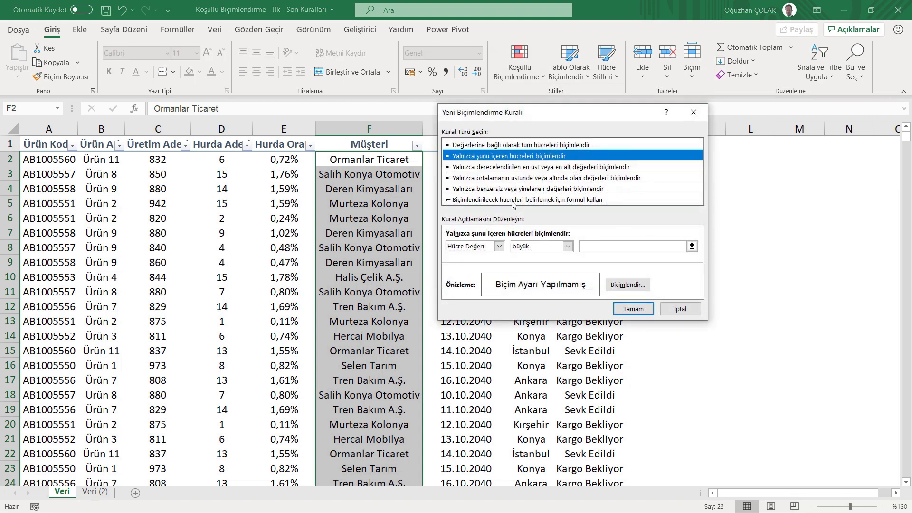
pyautogui.click(499, 246)
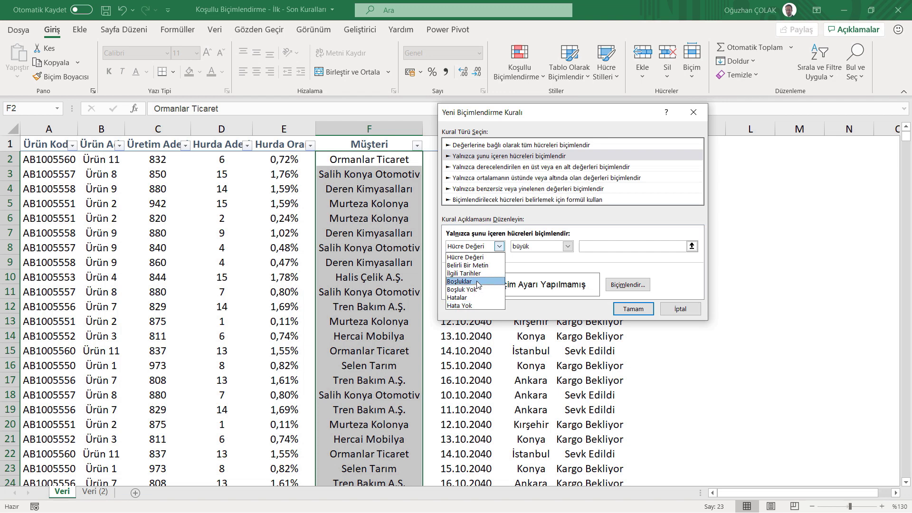
pyautogui.click(693, 113)
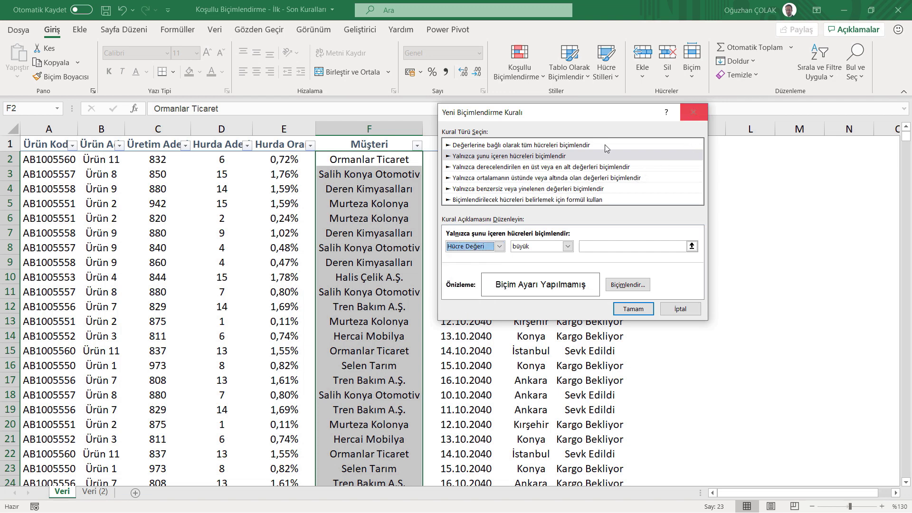
pyautogui.click(694, 111)
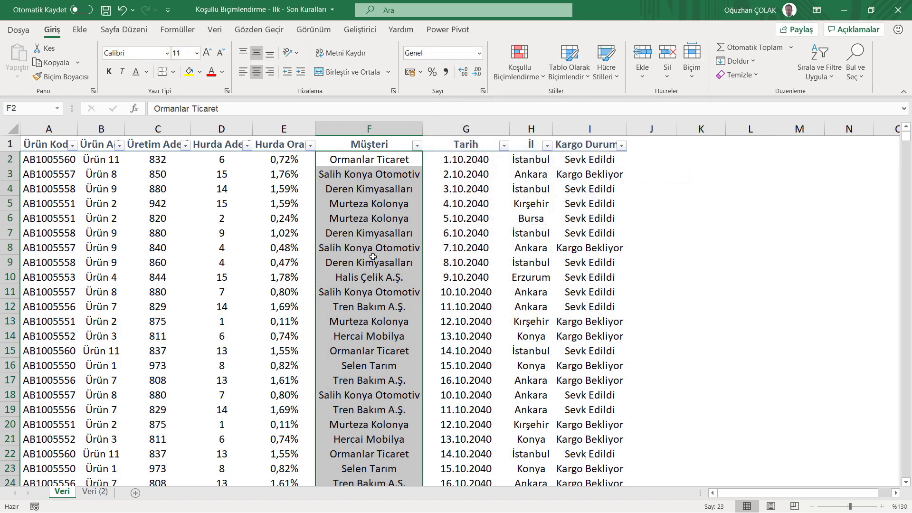
# Clear the Müşteri customer names in F17 and F21.
pyautogui.click(364, 262)
pyautogui.click(371, 380)
pyautogui.press('Delete')
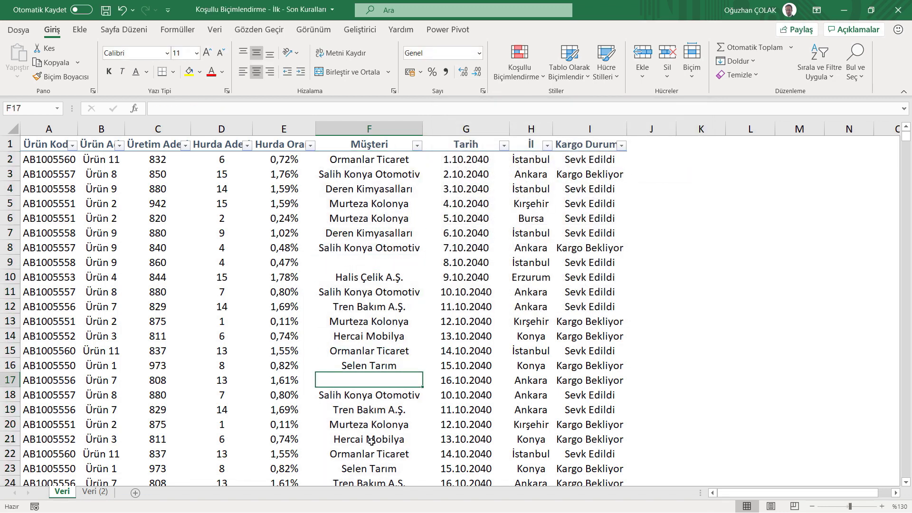
pyautogui.click(372, 440)
pyautogui.press('Delete')
# Add a rule on F2:F22 that fills blank Müşteri cells red.
pyautogui.click(379, 159)
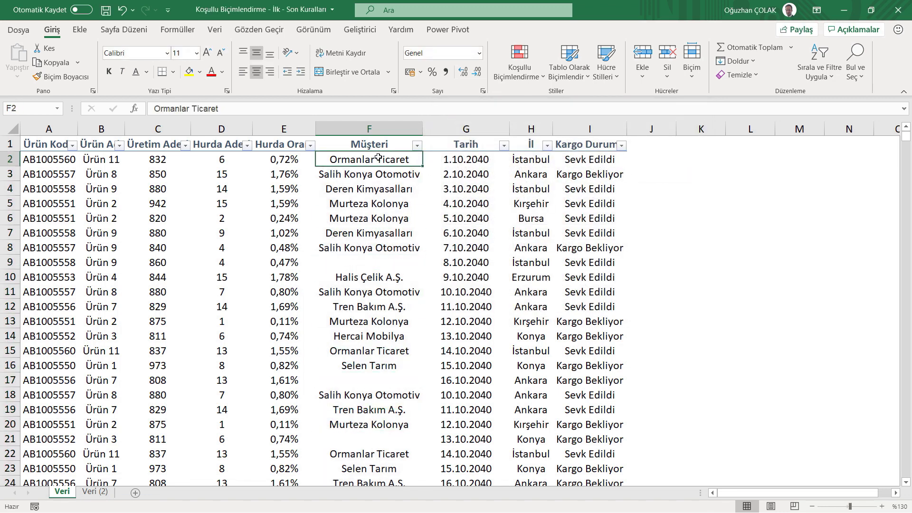
pyautogui.hotkey('shift', 'Down')
pyautogui.hotkey('shift', 'Down')
pyautogui.hotkey('shift', 'Down')
pyautogui.hotkey('shift', 'Down')
pyautogui.hotkey('shift', 'Down')
pyautogui.hotkey('shift', 'Down')
pyautogui.hotkey('shift', 'Down')
pyautogui.hotkey('shift', 'Down')
pyautogui.hotkey('shift', 'Down')
pyautogui.hotkey('shift', 'Down')
pyautogui.hotkey('shift', 'Down')
pyautogui.hotkey('shift', 'Down')
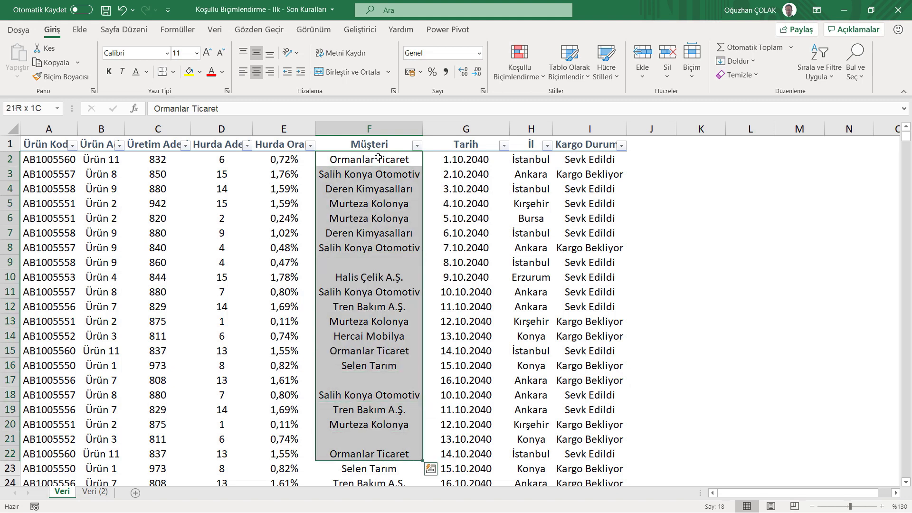
pyautogui.hotkey('shift', 'Down')
pyautogui.scroll(1, 399, 152)
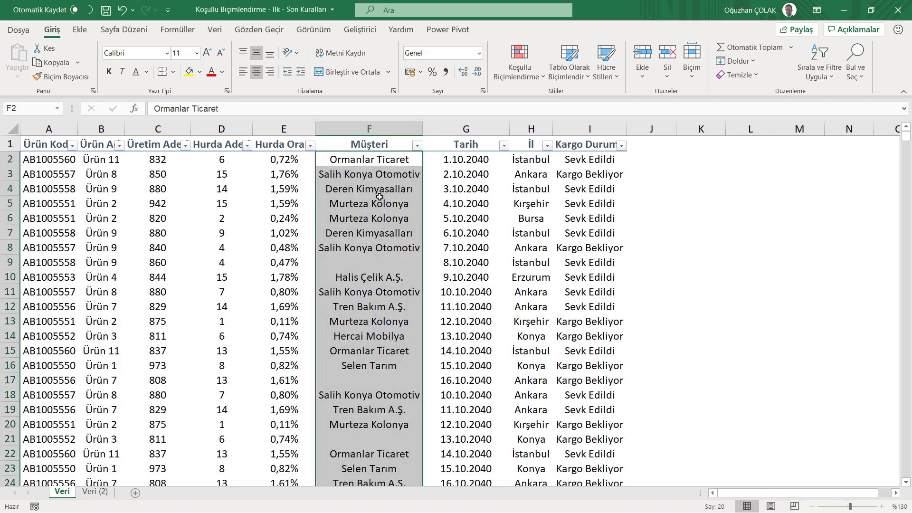
pyautogui.click(534, 67)
pyautogui.moveTo(563, 101)
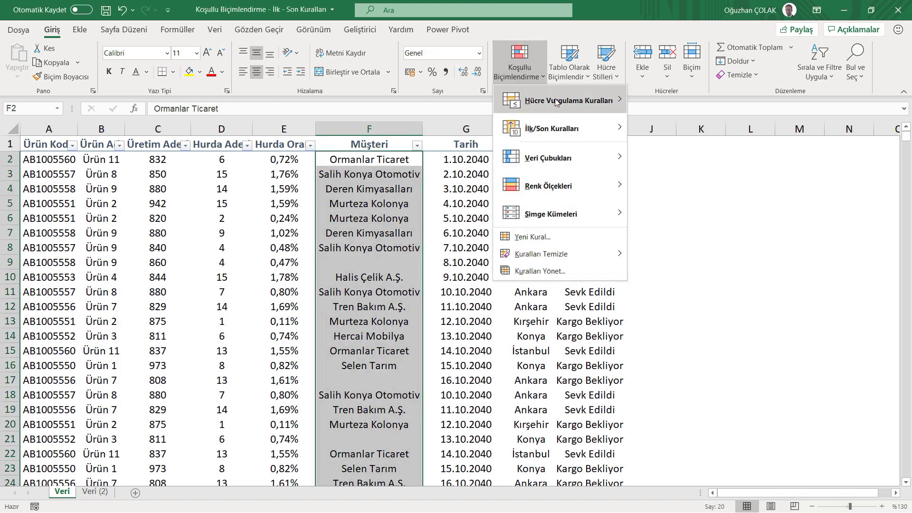
pyautogui.click(683, 295)
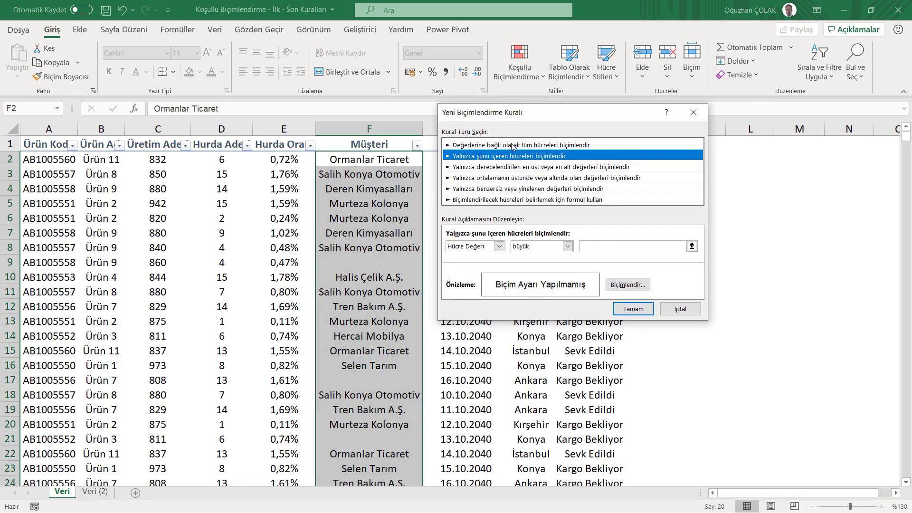
pyautogui.click(499, 246)
pyautogui.click(479, 283)
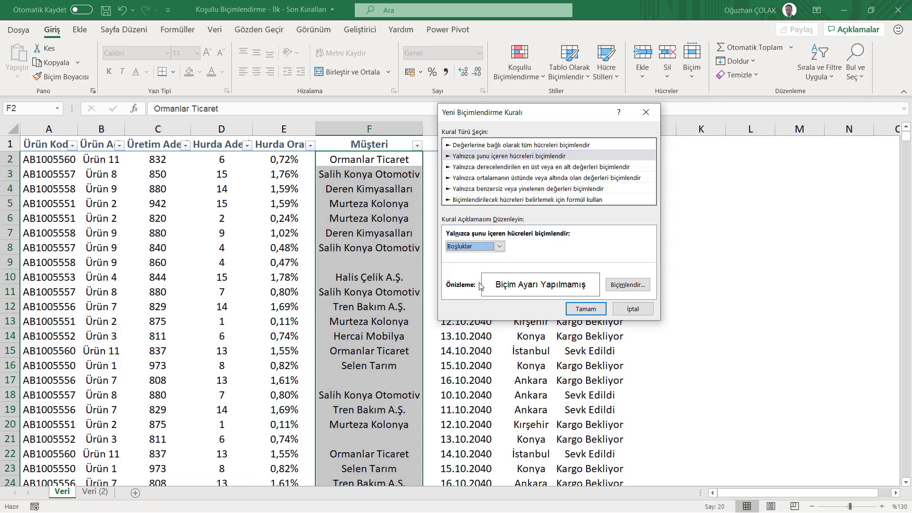
pyautogui.click(627, 285)
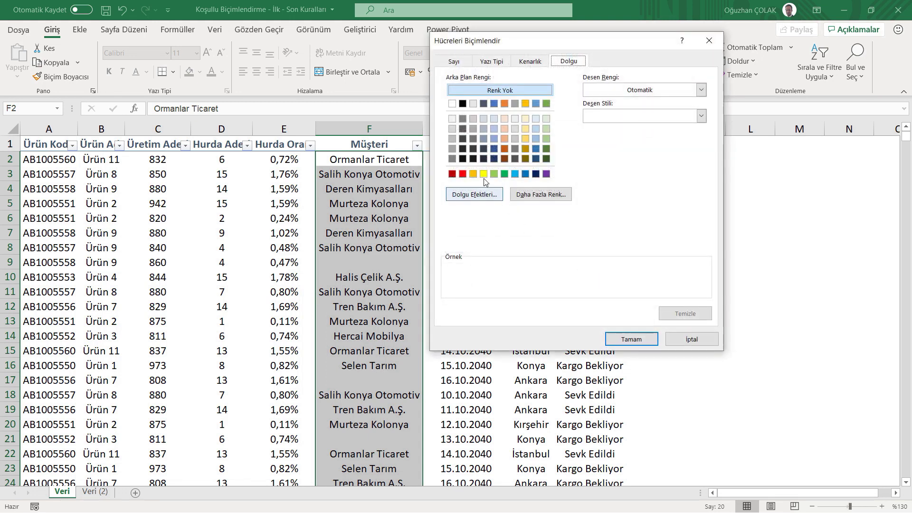
pyautogui.click(463, 174)
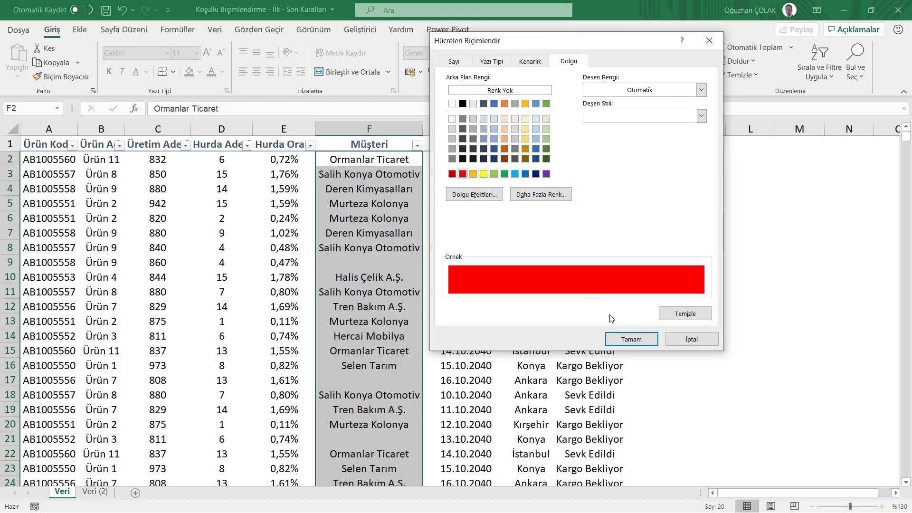
pyautogui.click(630, 339)
pyautogui.click(586, 309)
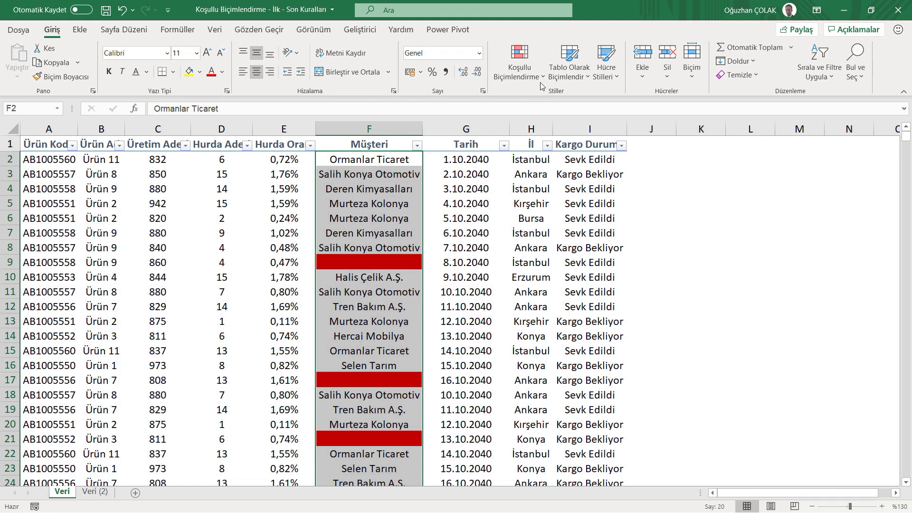
pyautogui.click(376, 332)
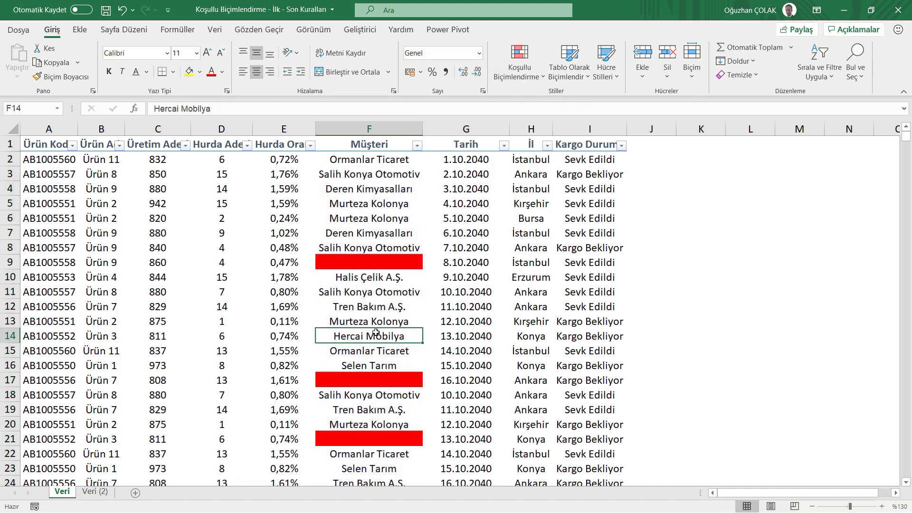
# Clear the conditional formatting rules from the selected Müşteri column cells.
pyautogui.click(368, 307)
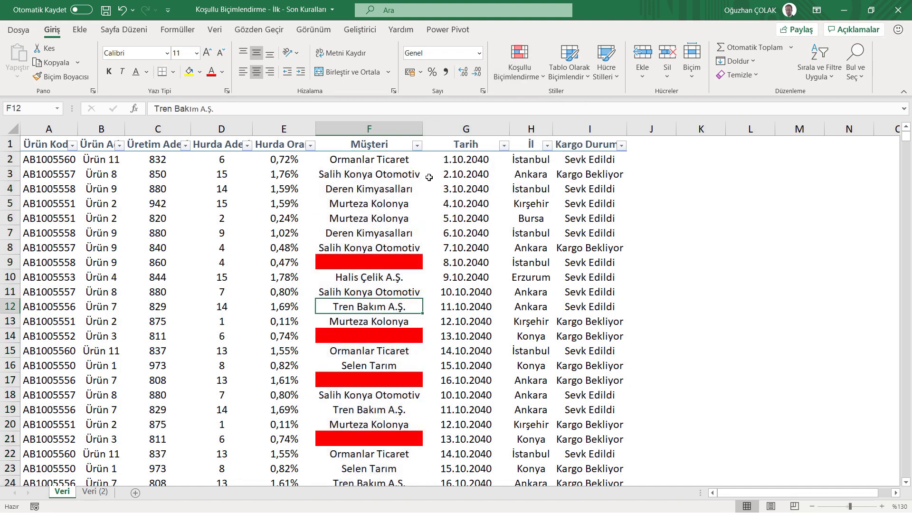
pyautogui.moveTo(398, 162); pyautogui.dragTo(397, 483)
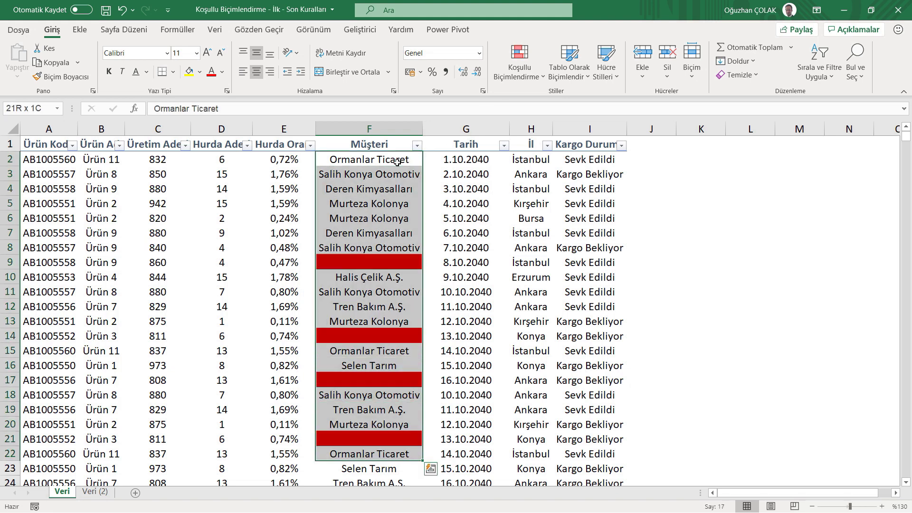
pyautogui.scroll(1, 404, 142)
pyautogui.click(521, 61)
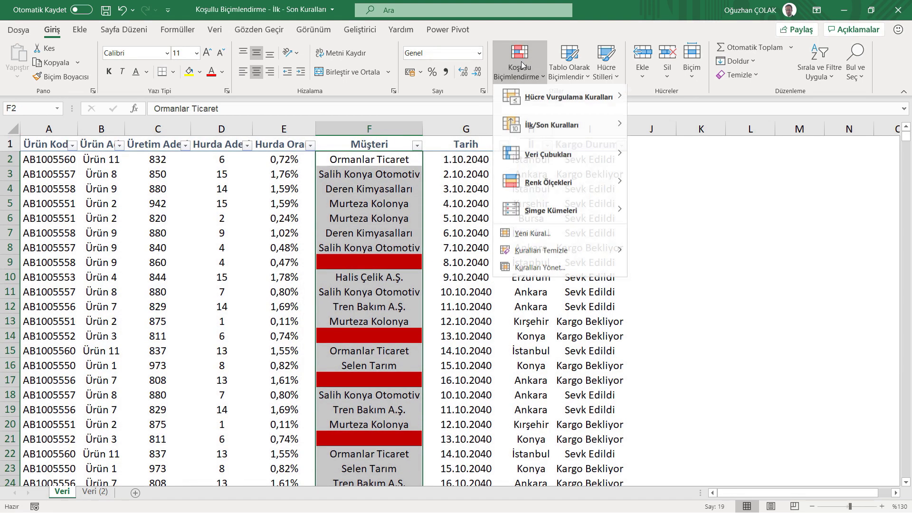
pyautogui.moveTo(568, 101)
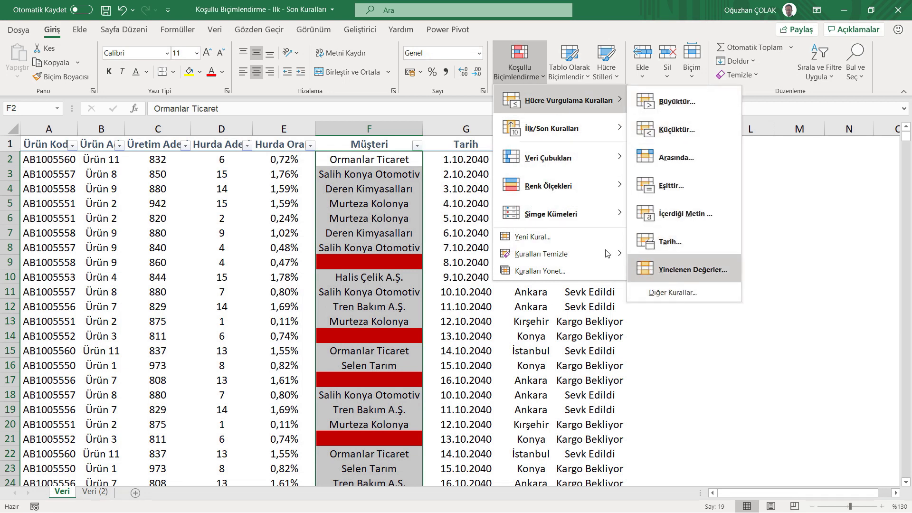
pyautogui.moveTo(541, 254)
pyautogui.click(673, 266)
pyautogui.click(520, 61)
pyautogui.moveTo(672, 292)
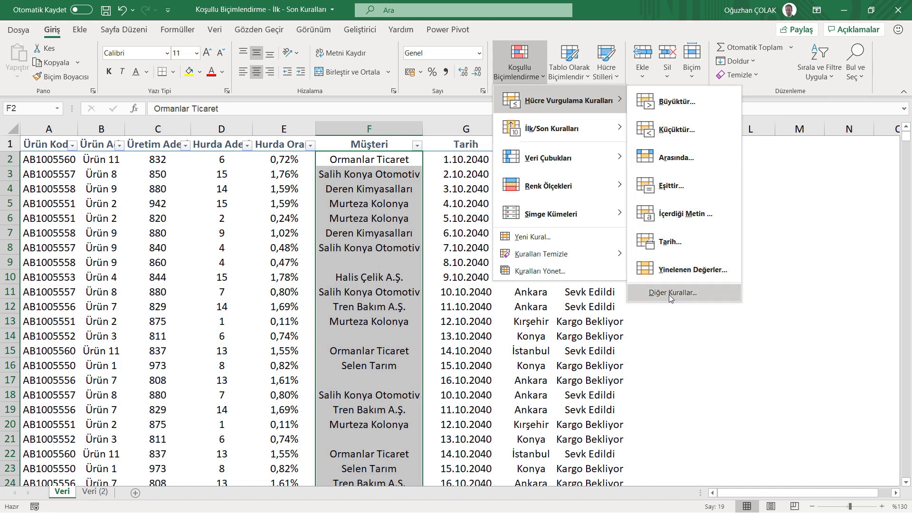
pyautogui.click(670, 294)
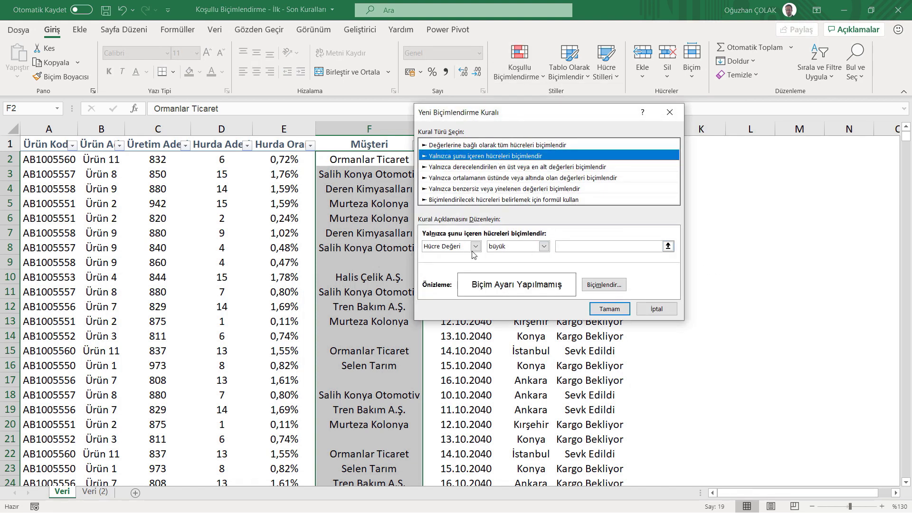
pyautogui.click(476, 247)
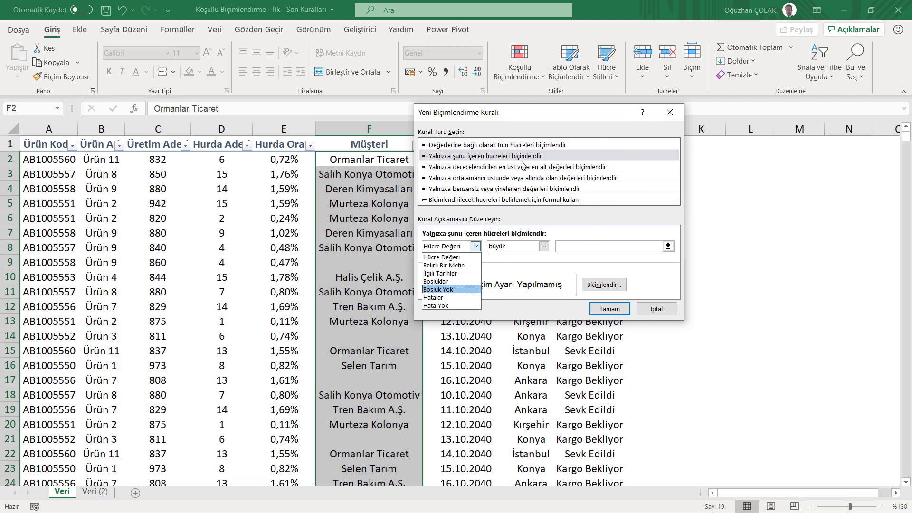
pyautogui.click(502, 166)
pyautogui.click(502, 167)
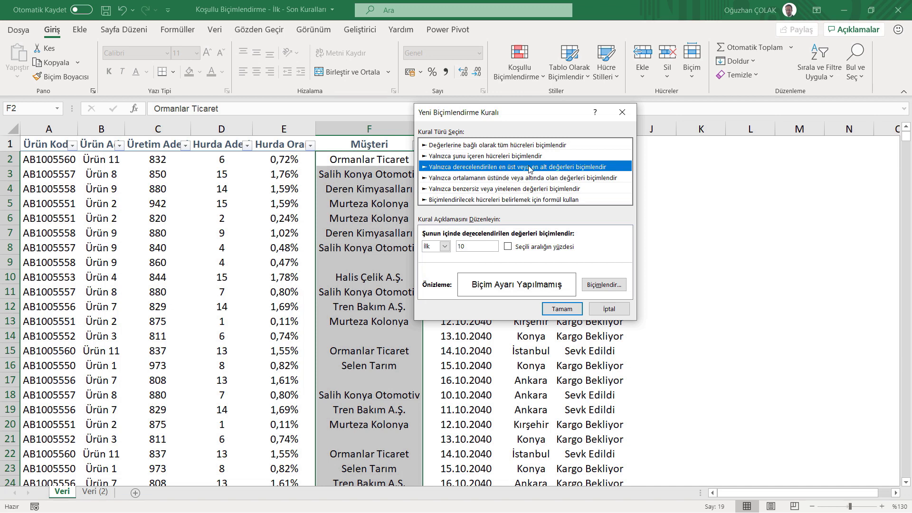
pyautogui.click(445, 248)
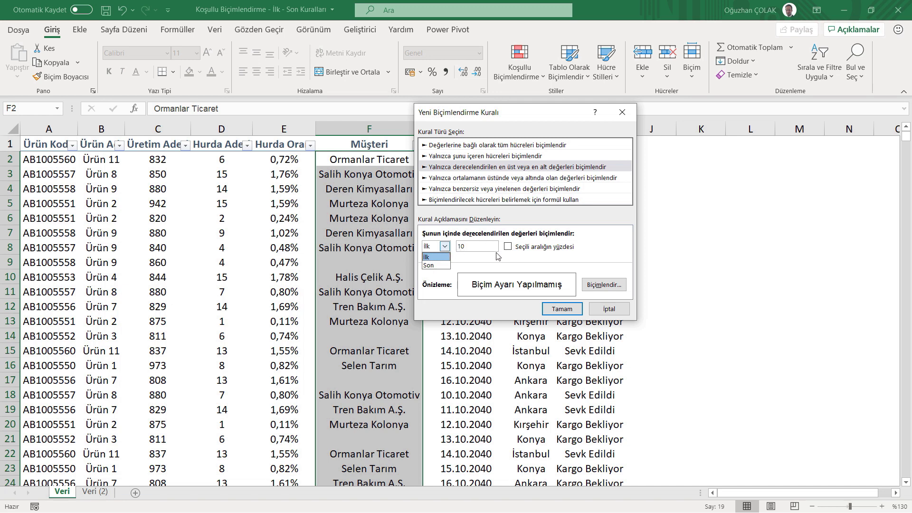
pyautogui.click(507, 183)
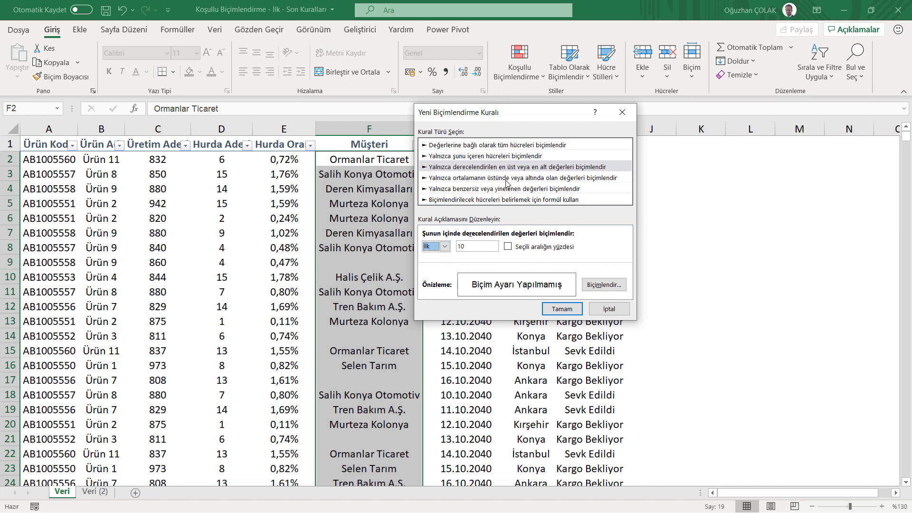
pyautogui.click(507, 179)
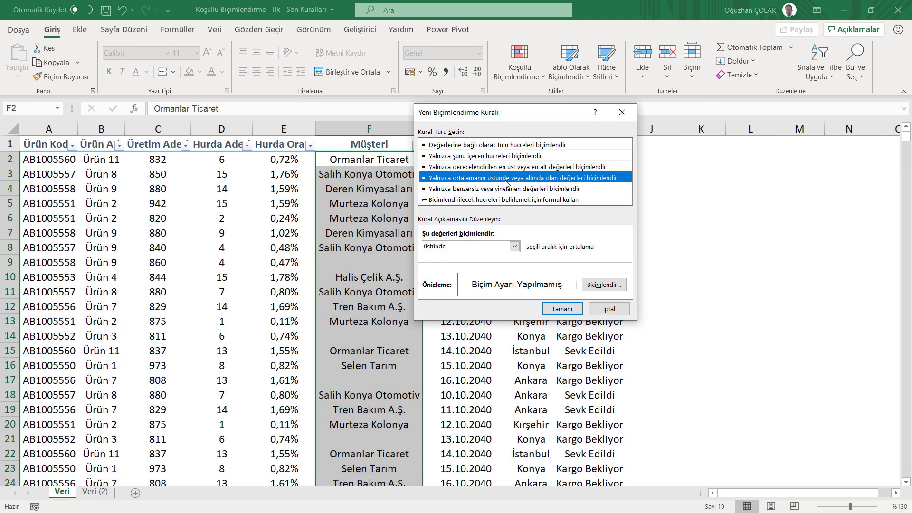
pyautogui.click(509, 189)
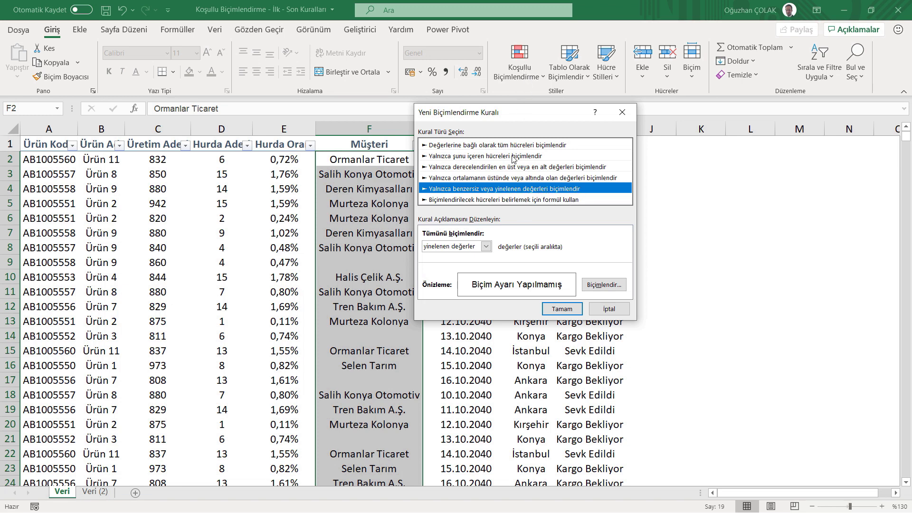
pyautogui.click(508, 200)
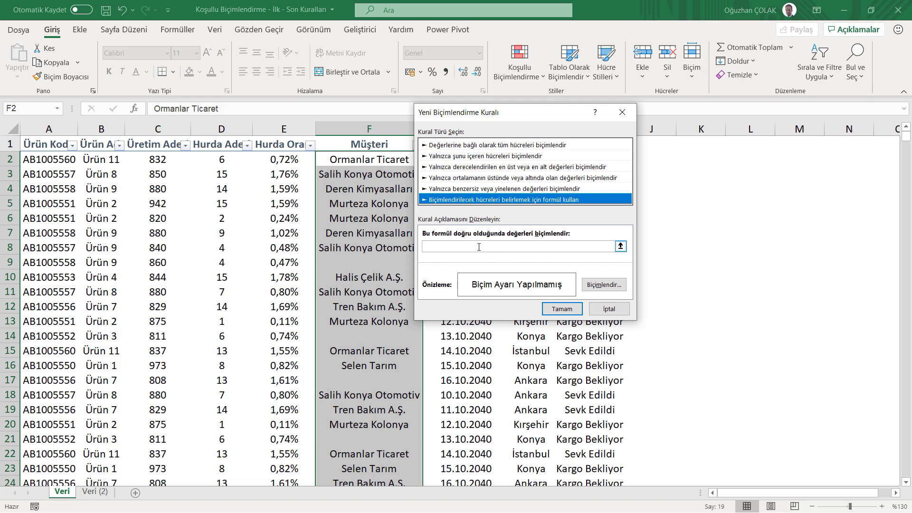
pyautogui.click(570, 312)
pyautogui.press('Return')
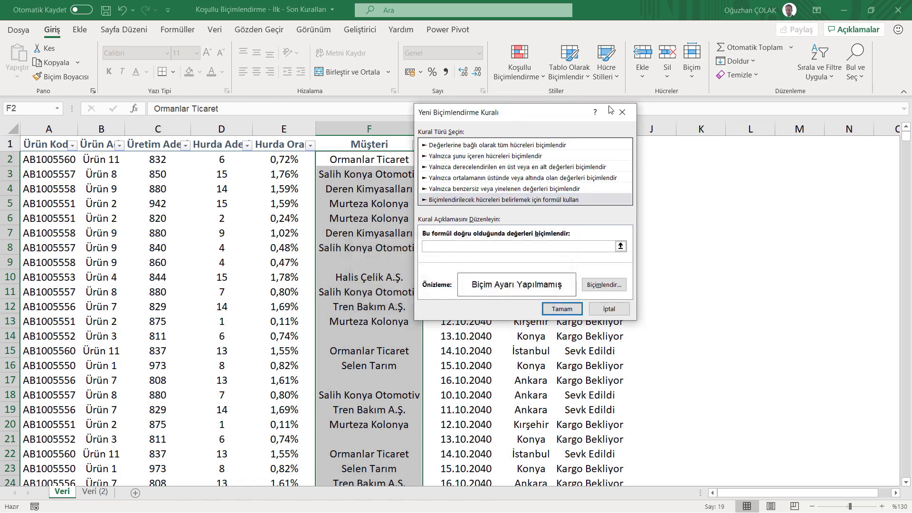
pyautogui.click(623, 112)
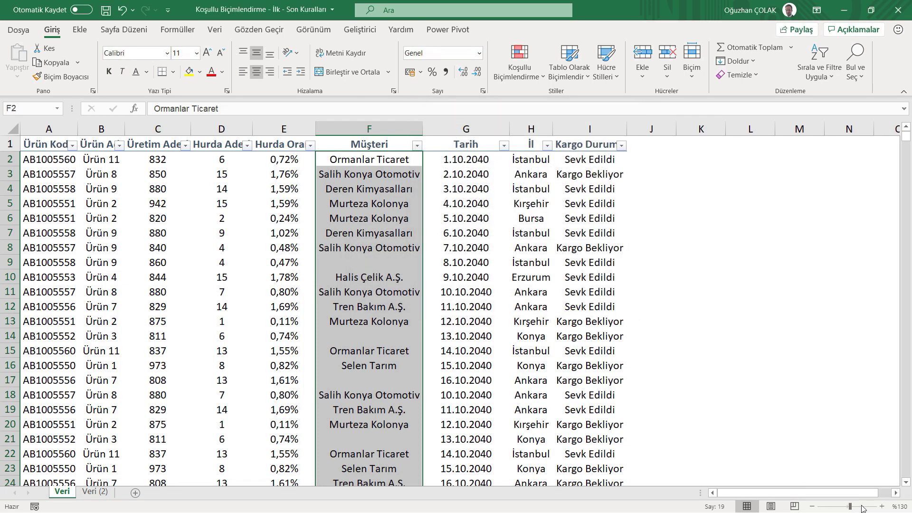